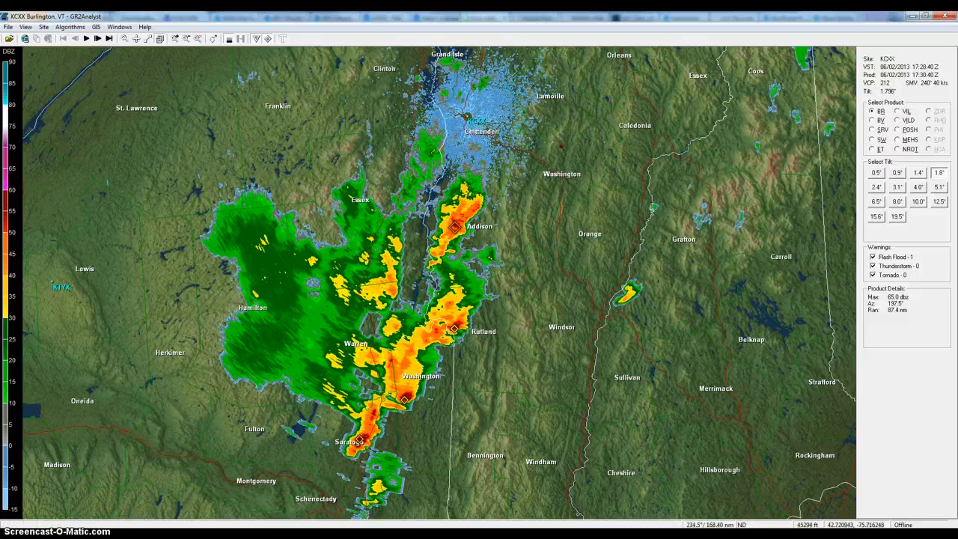
Advance the reflectivity imagery scan by scan to the 18:12 Z volume scan on 06/02/2013
left_click(97, 39)
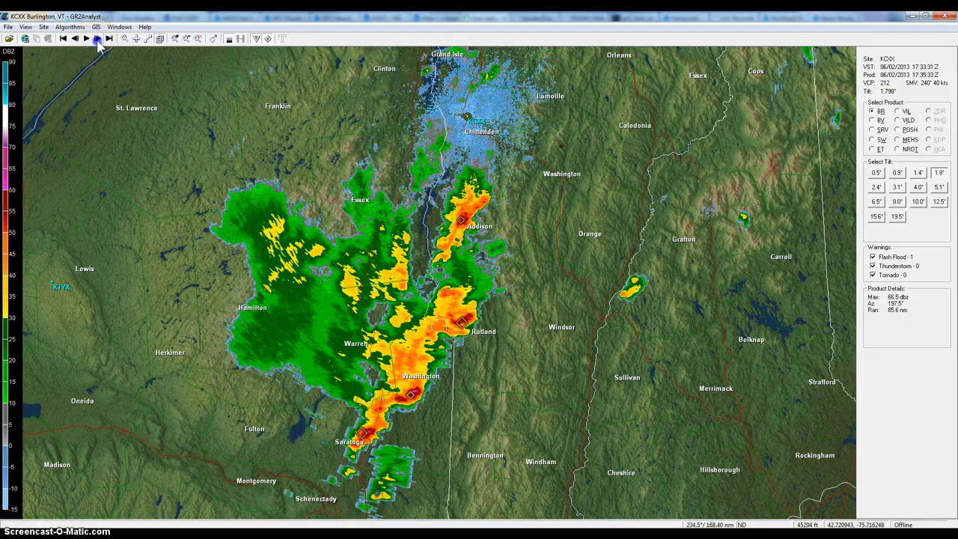
left_click(98, 39)
left_click(98, 39)
left_click(97, 39)
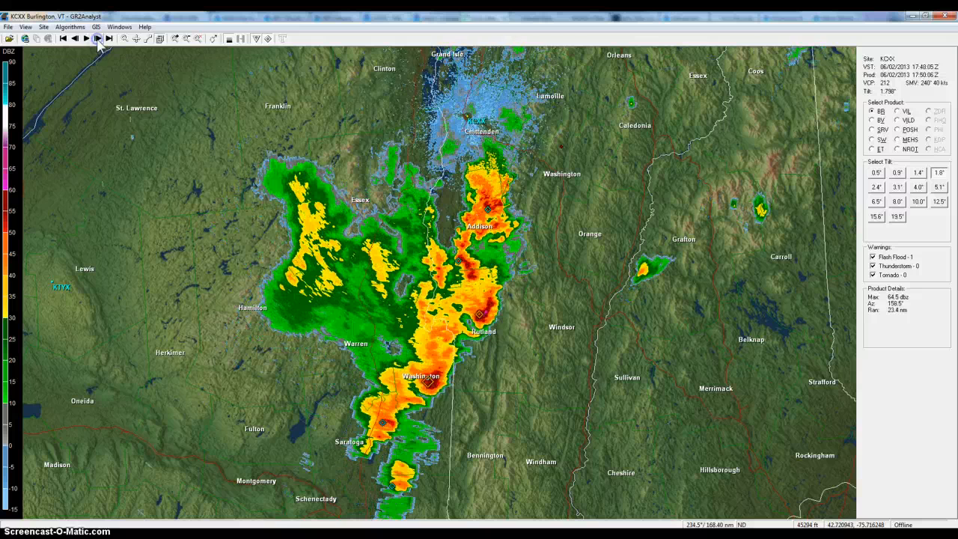
left_click(98, 39)
left_click(97, 39)
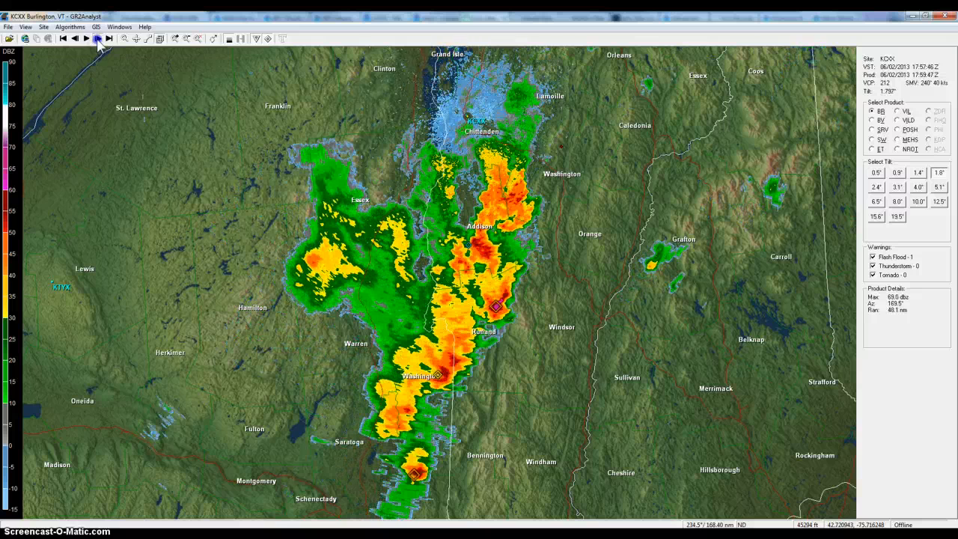
left_click(97, 39)
left_click(97, 39)
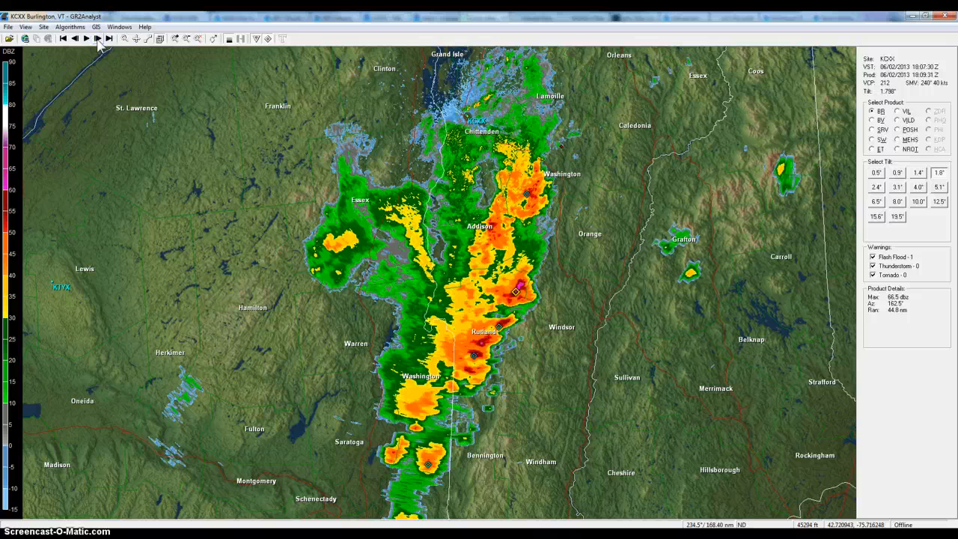
left_click(98, 39)
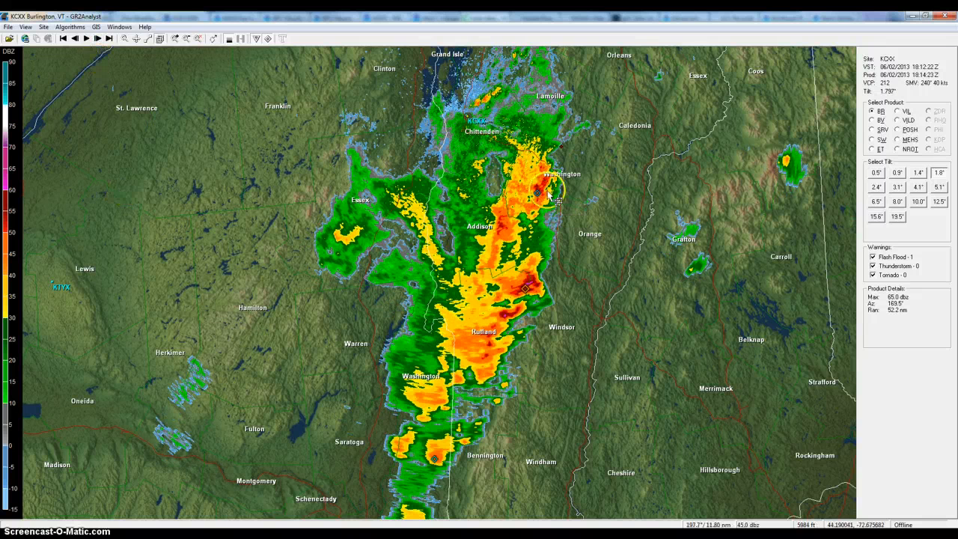
Examine the storm cell just southwest of the Washington label, checking its hail marker through the 18:17 and 18:22 Z scans
mouse_move(537, 194)
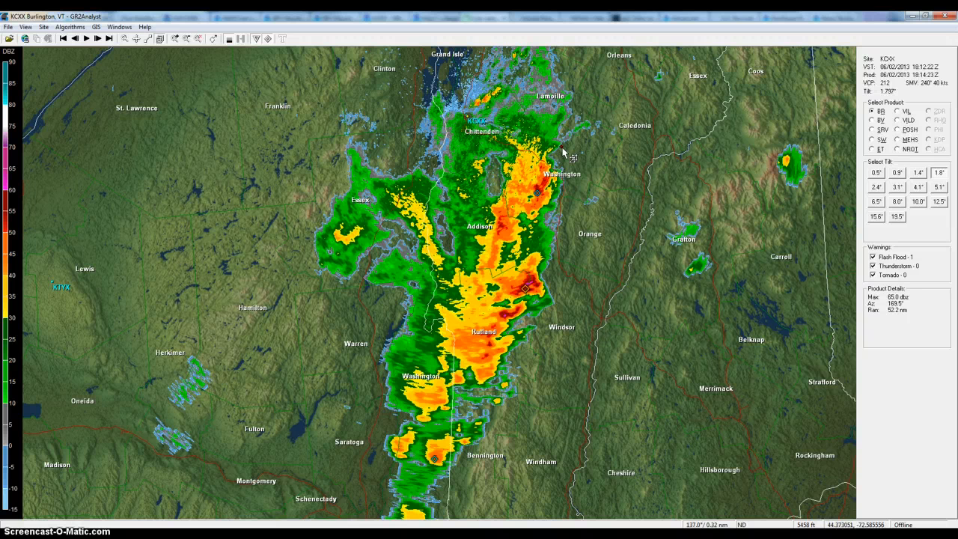
left_click(544, 191)
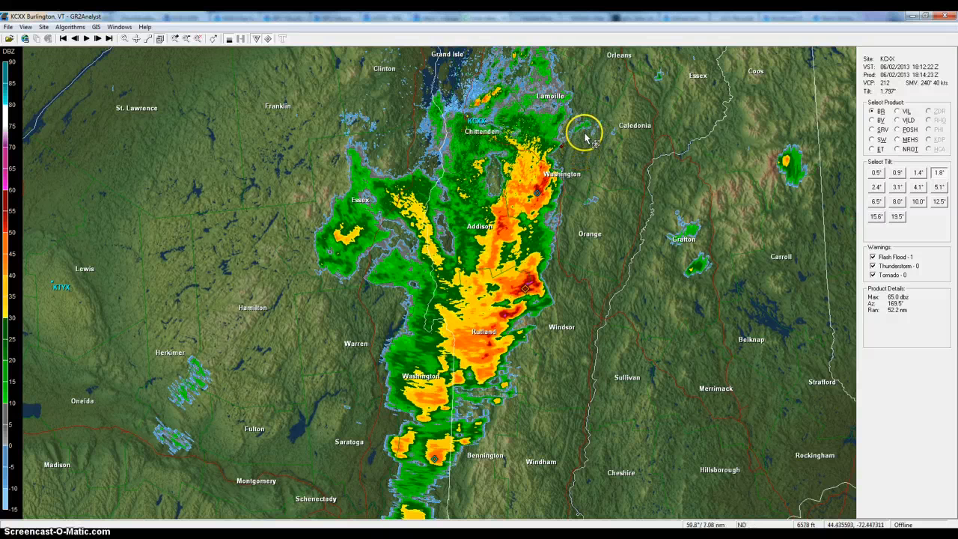
mouse_move(539, 193)
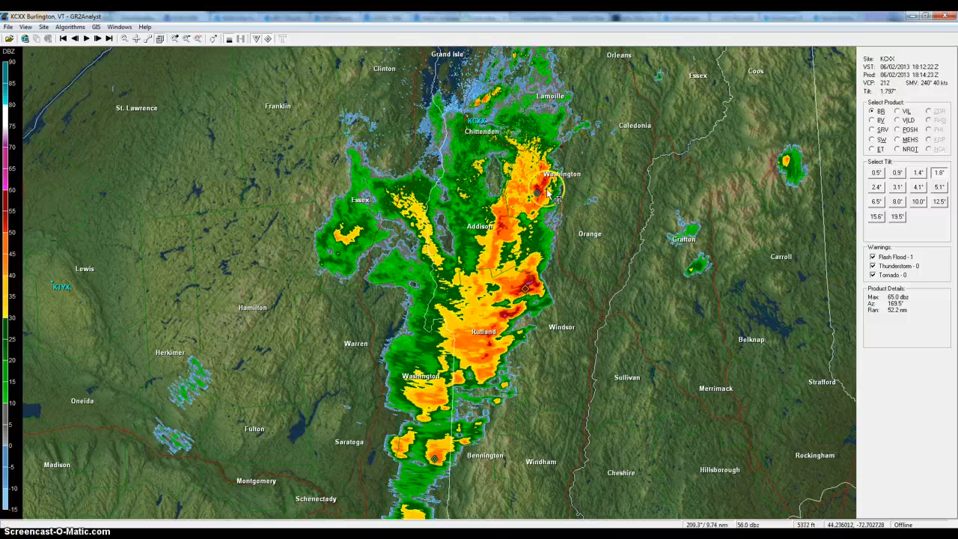
left_click(98, 39)
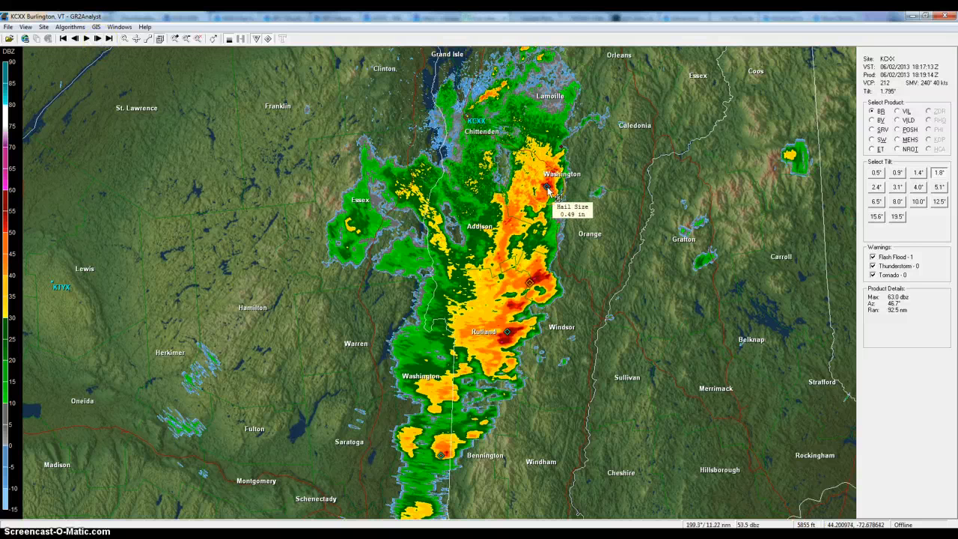
left_click(98, 39)
mouse_move(558, 187)
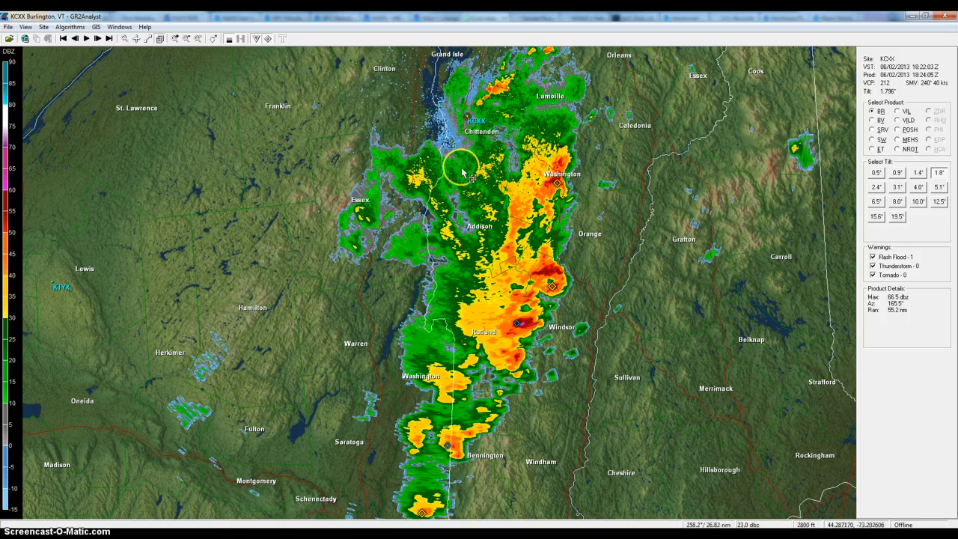
Follow the Washington cell through the 18:26, 18:31 and 18:36 Z scans, checking its hail size marker
left_click(97, 38)
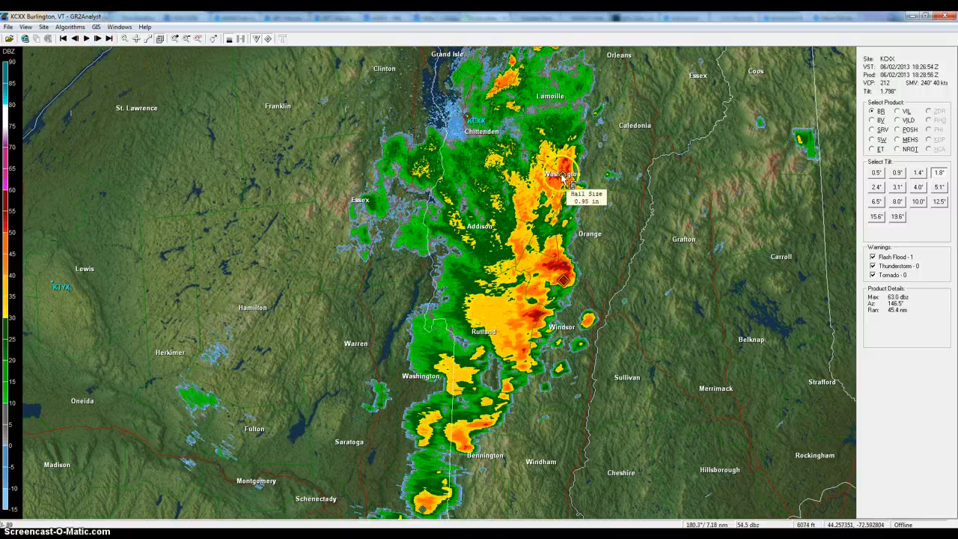
left_click(97, 39)
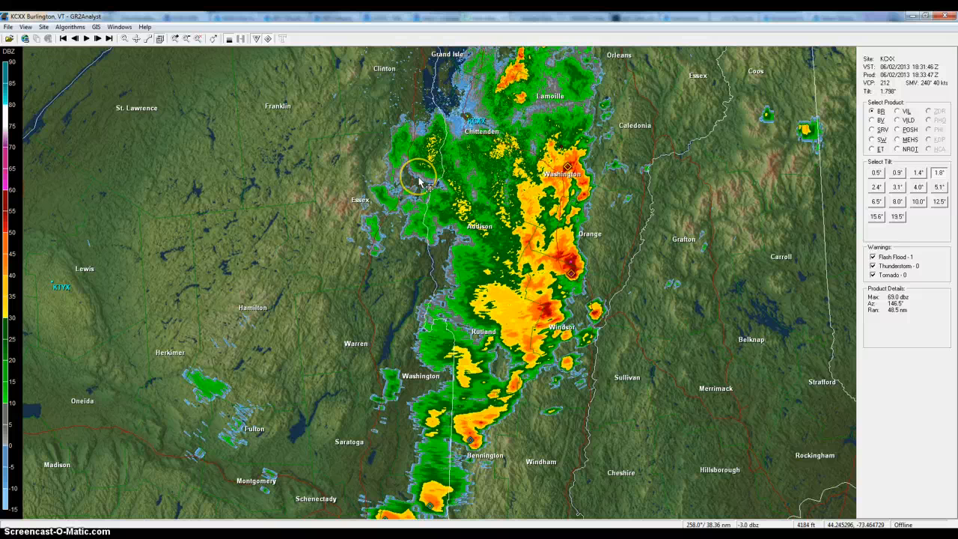
mouse_move(574, 175)
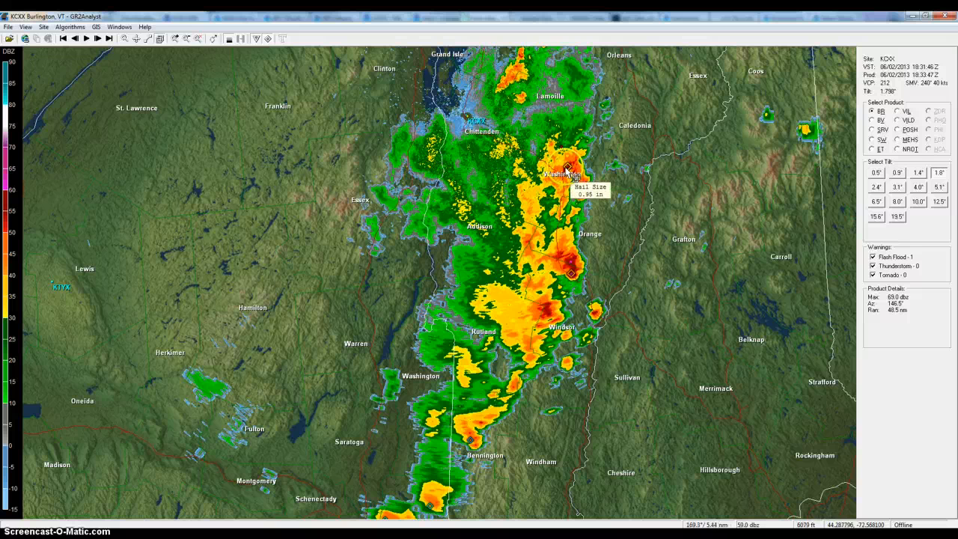
left_click(583, 164)
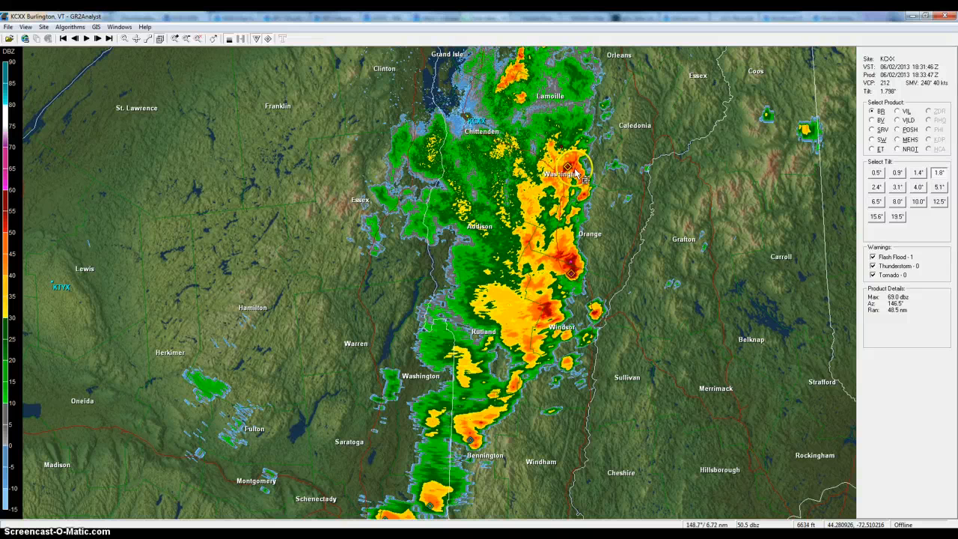
left_click(97, 40)
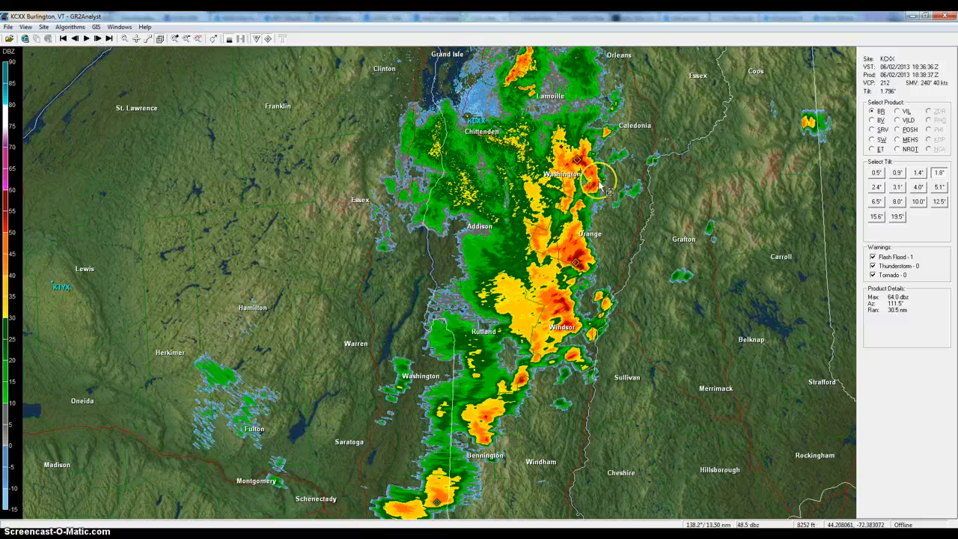
mouse_move(578, 161)
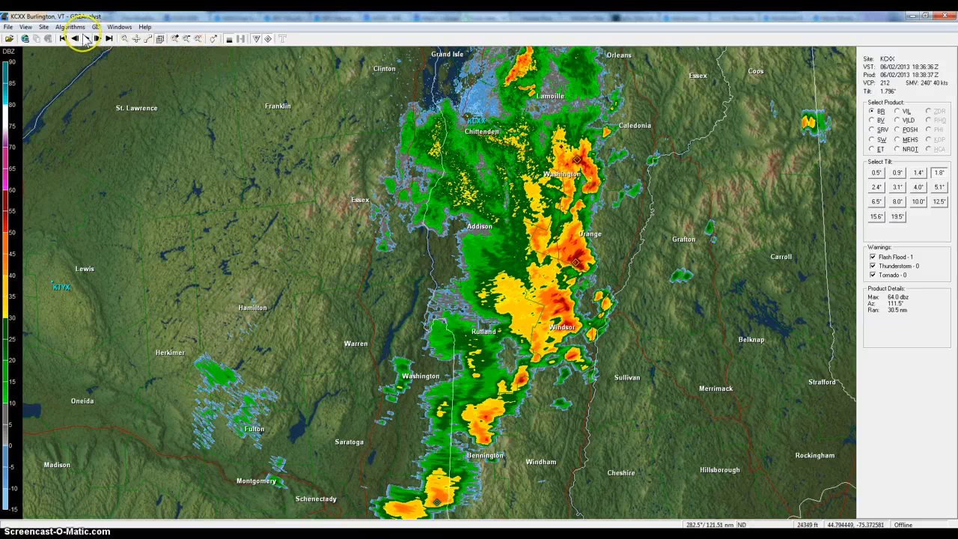
Replay the imagery from the 18:22 Z scan up to 18:36 Z and recheck the Washington cell's hail size
left_click(86, 40)
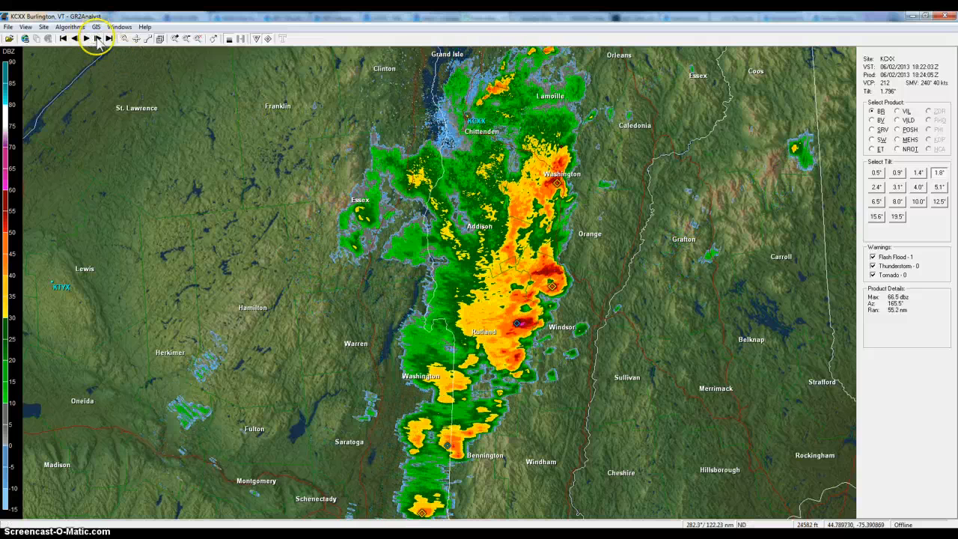
left_click(98, 39)
mouse_move(563, 177)
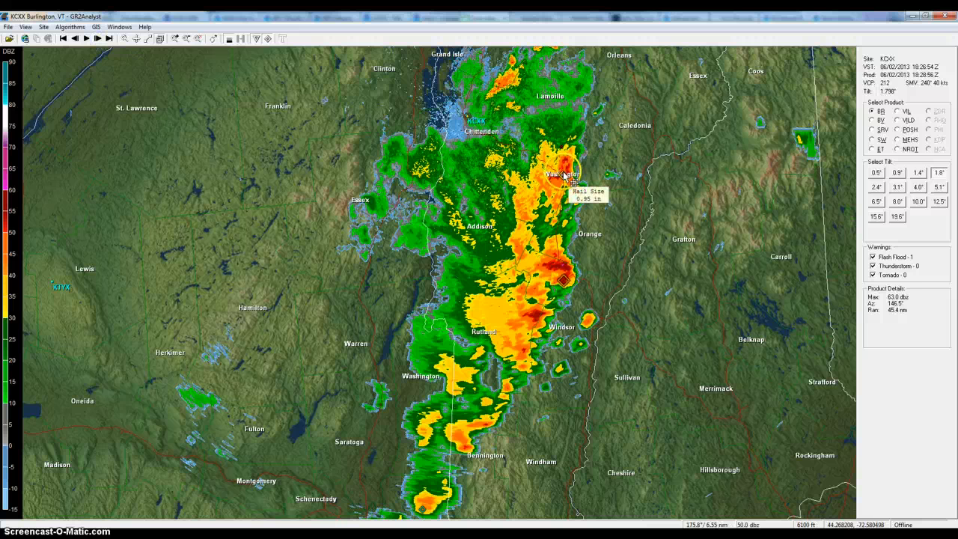
left_click(97, 39)
left_click(97, 39)
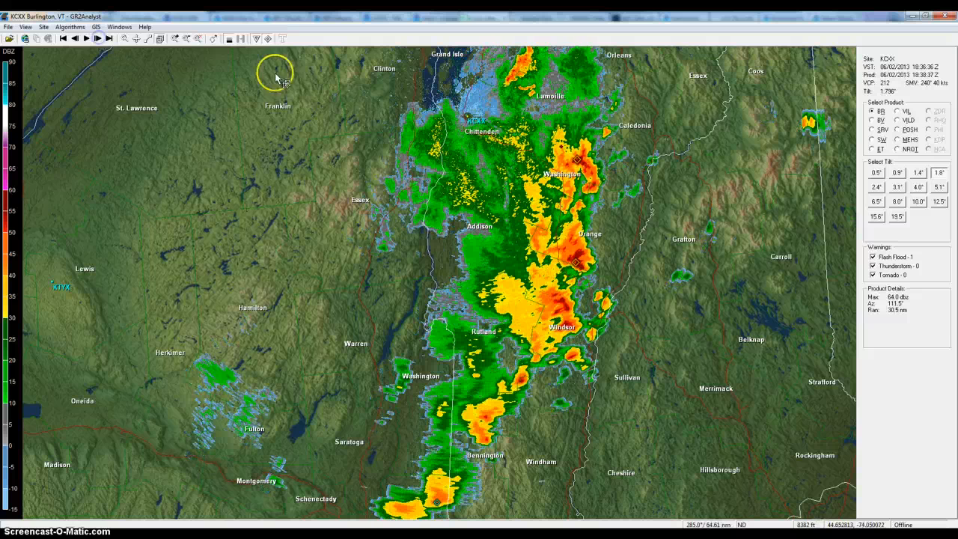
mouse_move(575, 161)
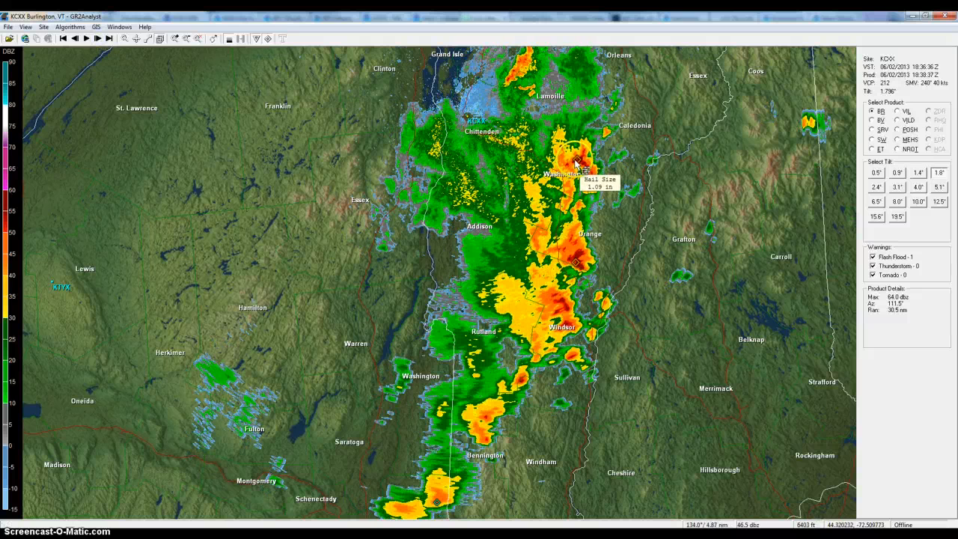
Advance to the 18:51 Z scan, checking the hail size of the cell moving from Washington toward Caledonia
left_click(97, 39)
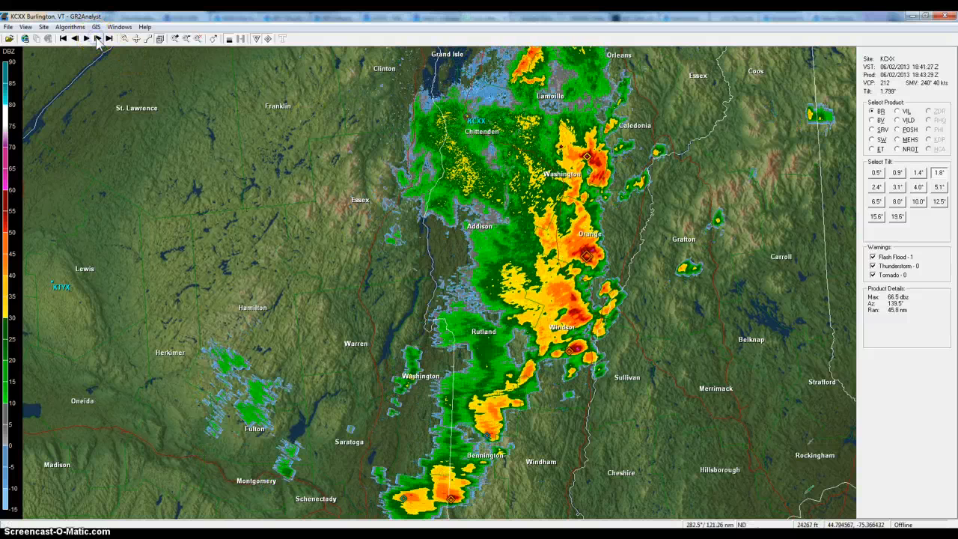
left_click(227, 77)
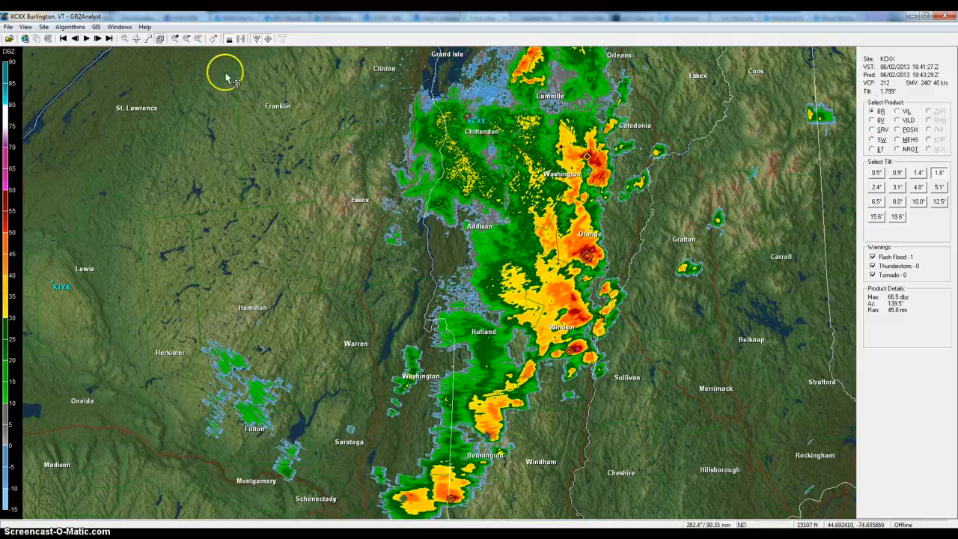
left_click(97, 39)
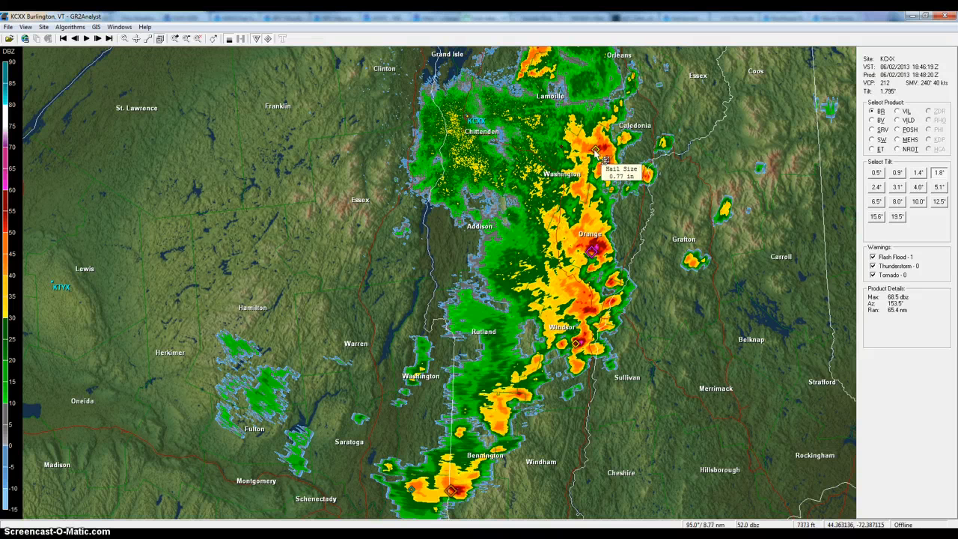
left_click(97, 39)
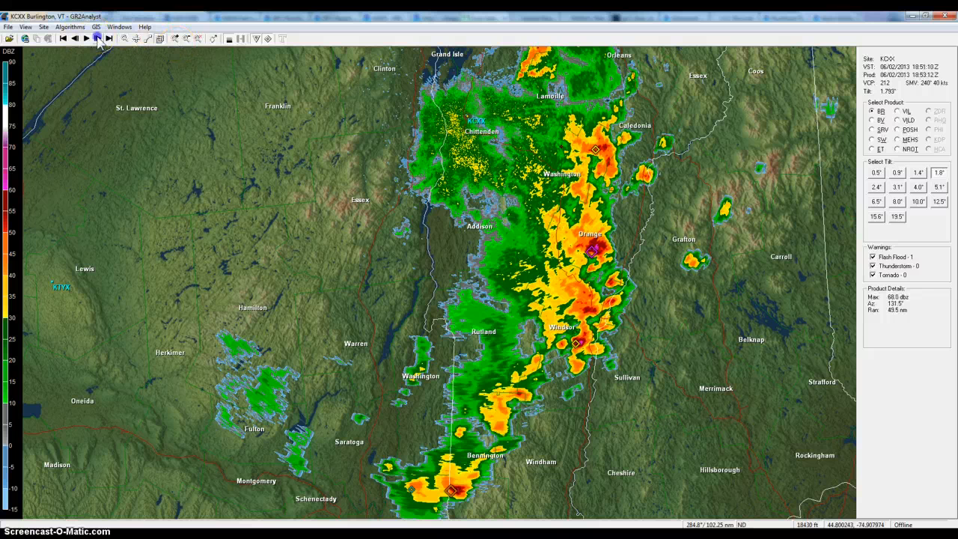
mouse_move(609, 144)
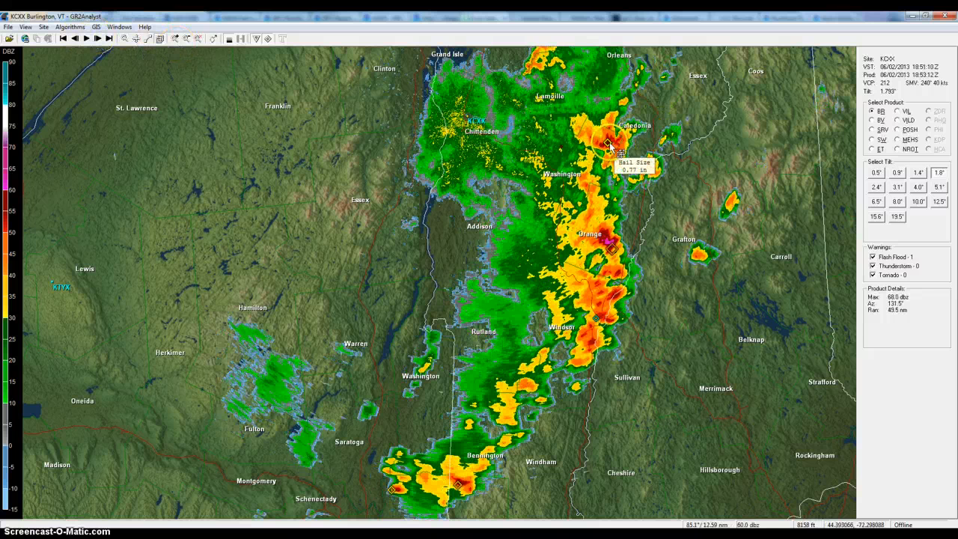
Advance to the 18:56 Z scan and compare the hail markers of the Caledonia cell, its eastern neighbour and the Orange cell
left_click(97, 39)
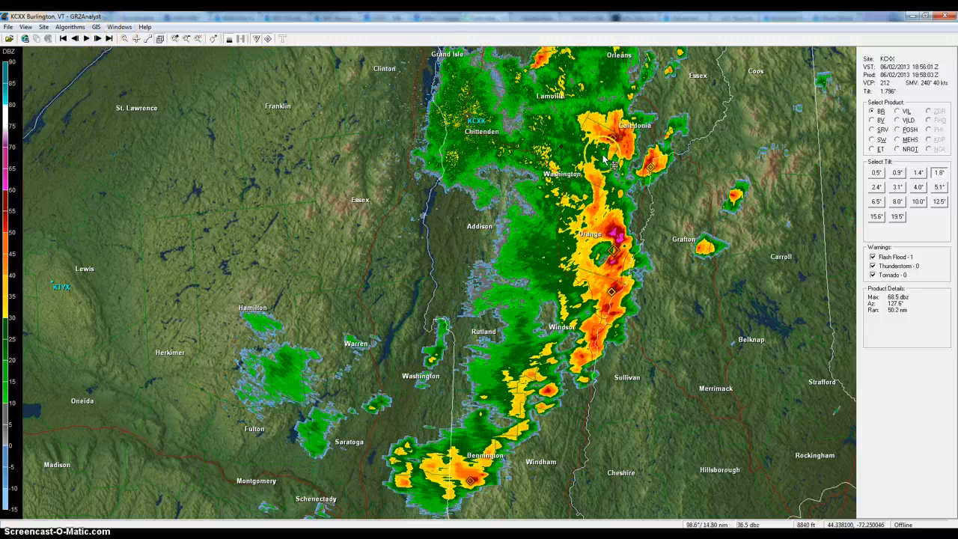
mouse_move(615, 142)
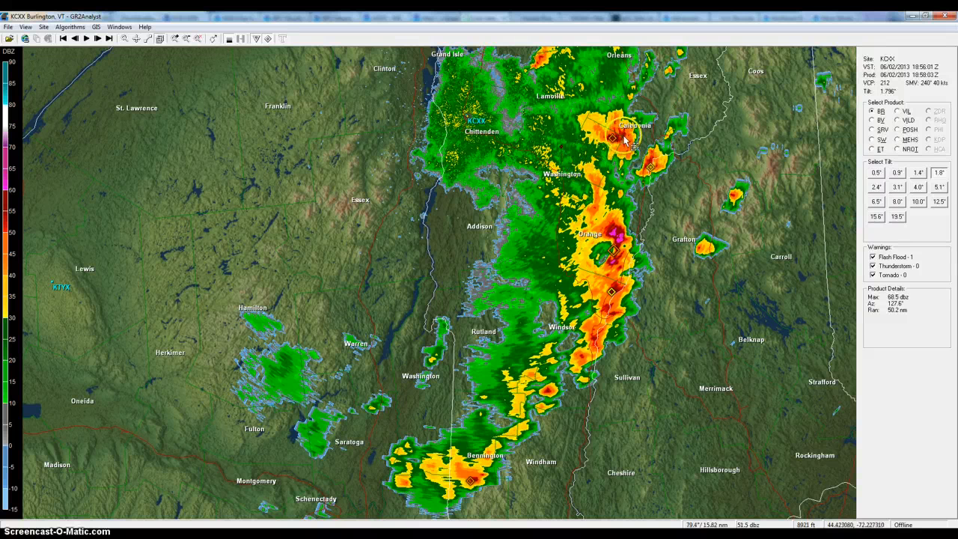
mouse_move(653, 171)
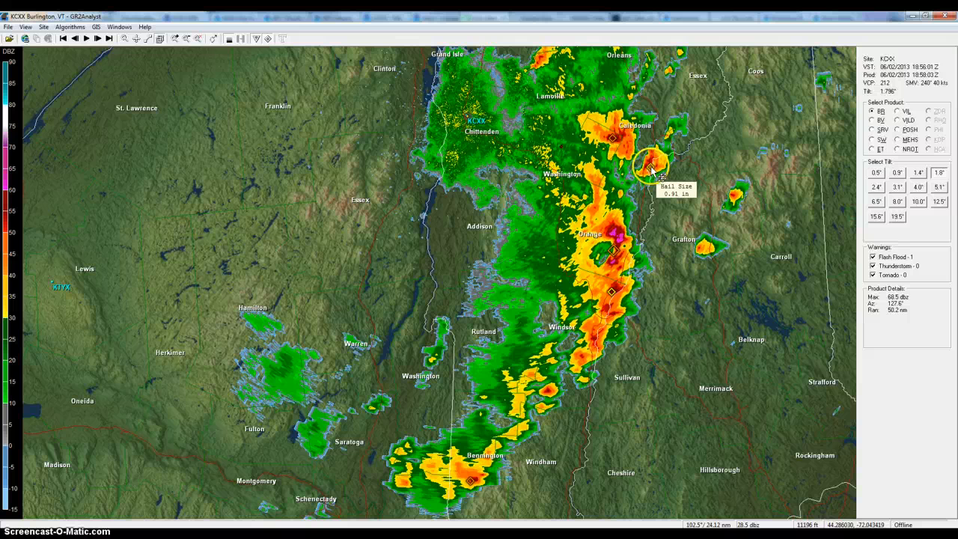
mouse_move(616, 254)
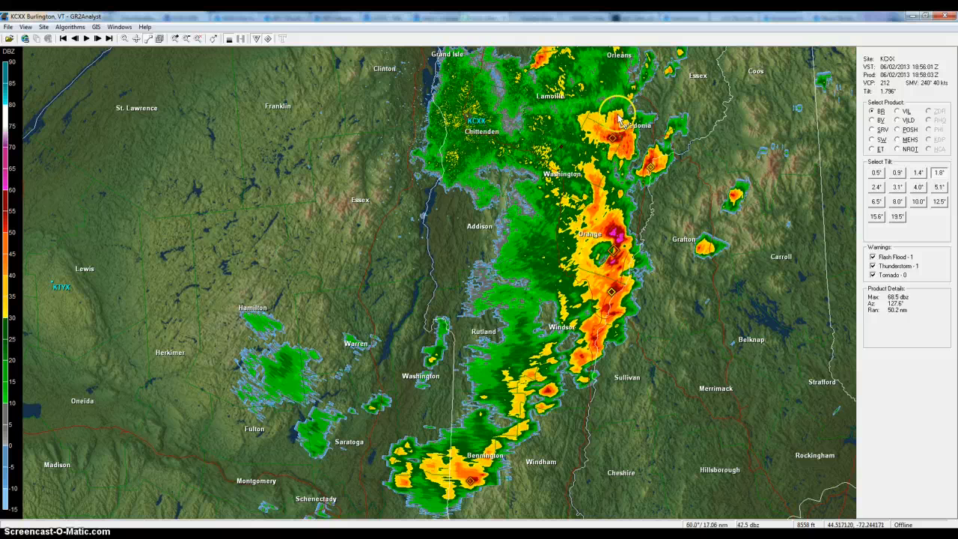
Draw a north–south cross section about 53 nm long through the Caledonia-to-Windsor storm line and examine its 3D reflectivity from both sides
left_click_drag(603, 271, 614, 321)
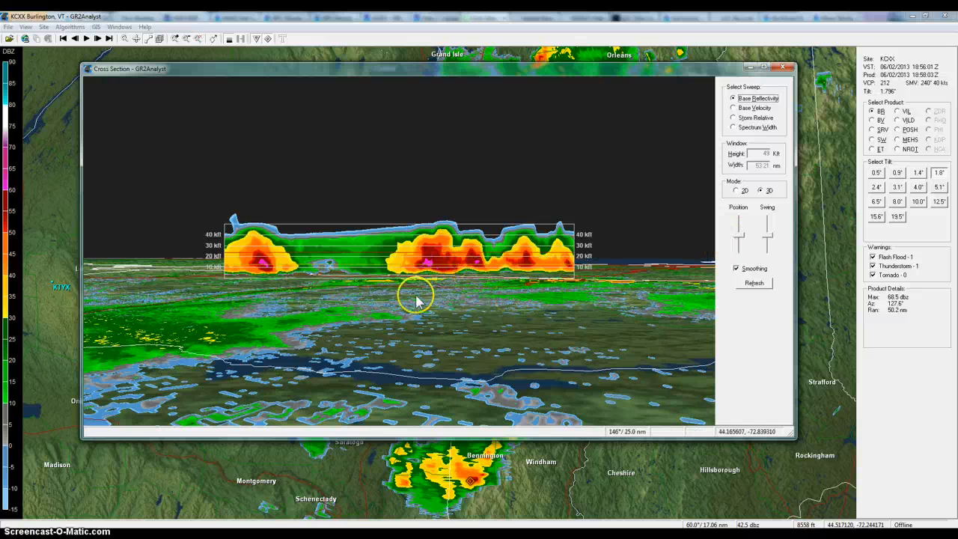
left_click_drag(367, 306, 368, 356)
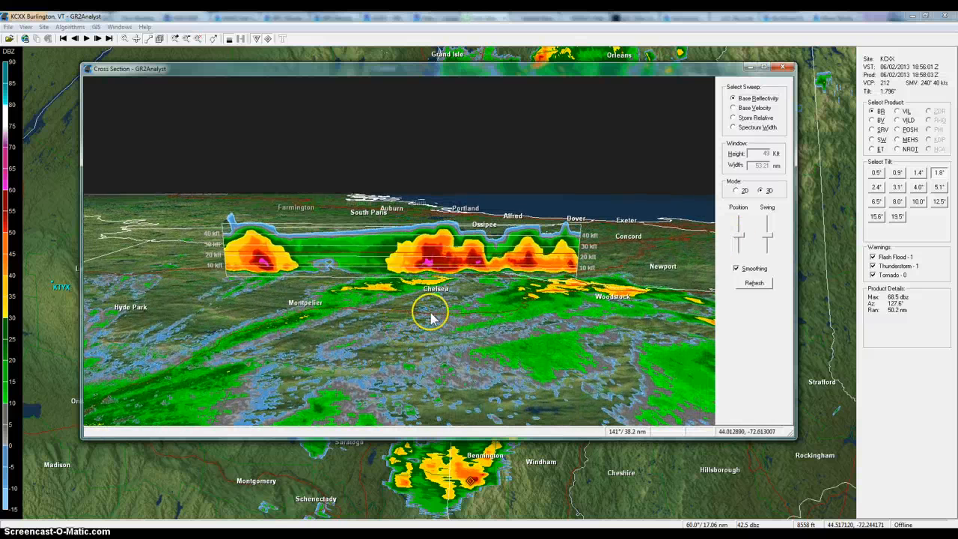
left_click_drag(431, 318, 676, 310)
left_click_drag(306, 305, 531, 306)
left_click_drag(336, 339, 386, 331)
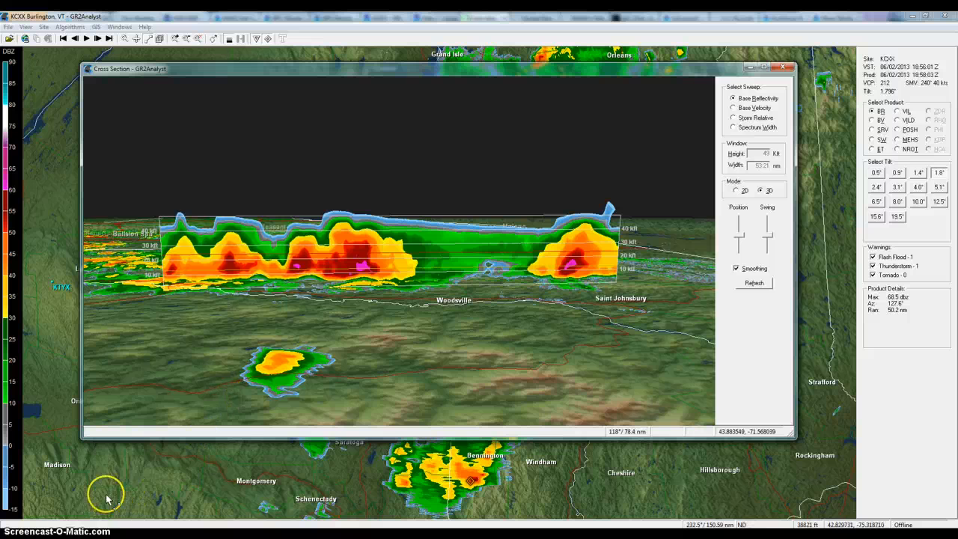
left_click(87, 534)
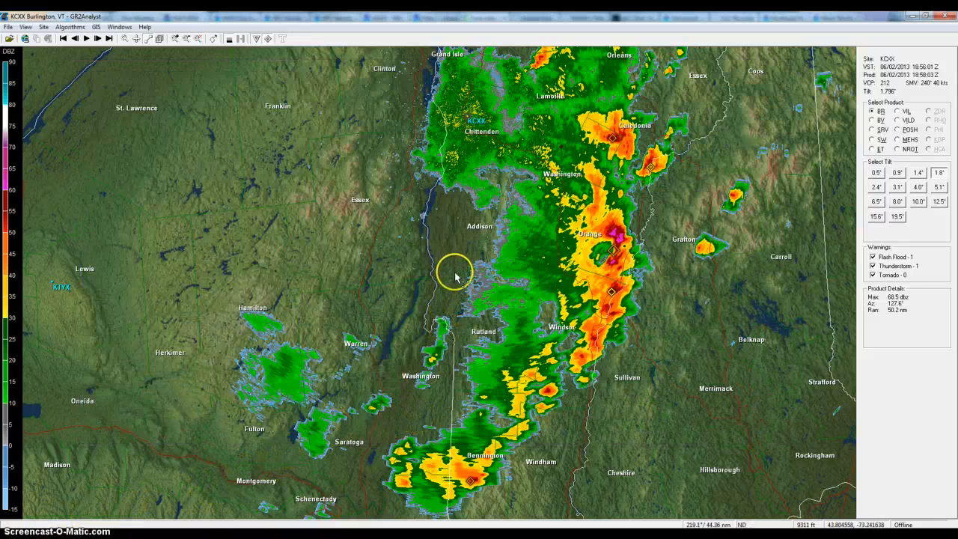
Advance the reflectivity imagery to the 19:15 Z scan to follow the storms moving east of Caledonia and Orange
left_click(98, 39)
left_click(98, 39)
left_click(97, 39)
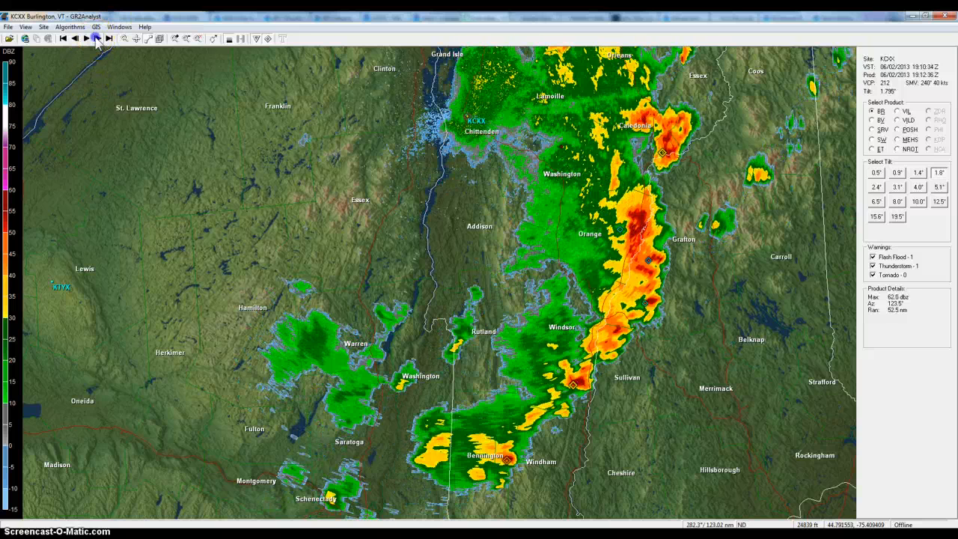
left_click(97, 39)
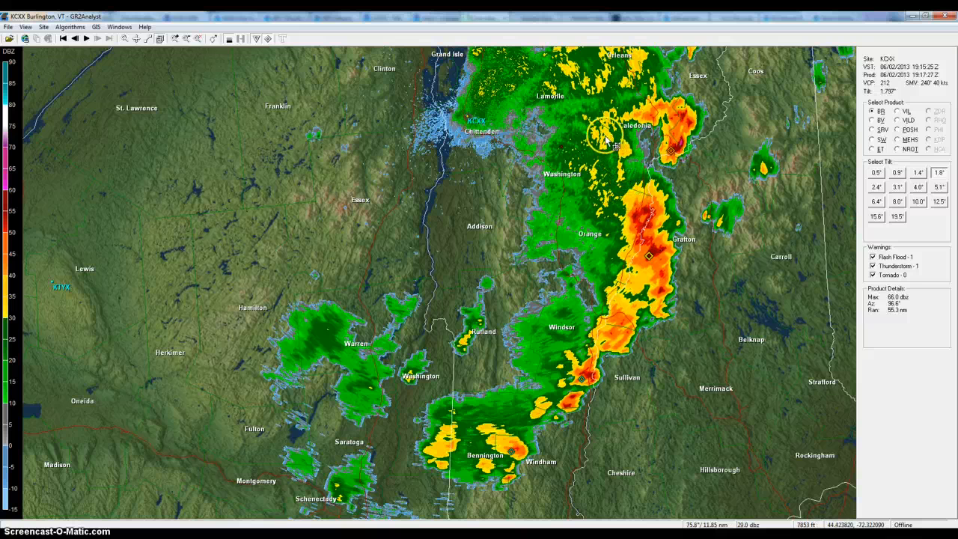
Open a 3D volume of the storm area between Washington and Caledonia in the Volume Explorer and maximize its window
left_click_drag(605, 137, 607, 190)
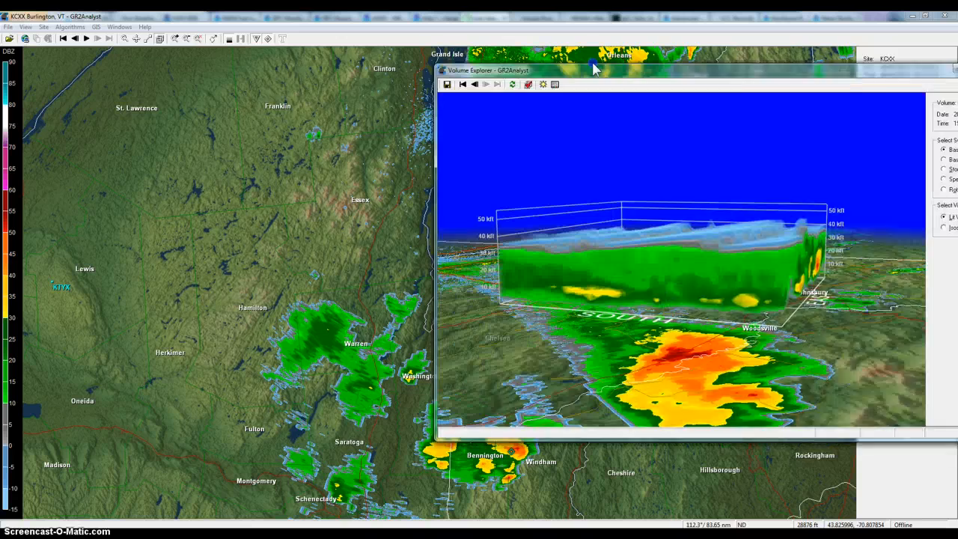
left_click_drag(755, 72, 471, 73)
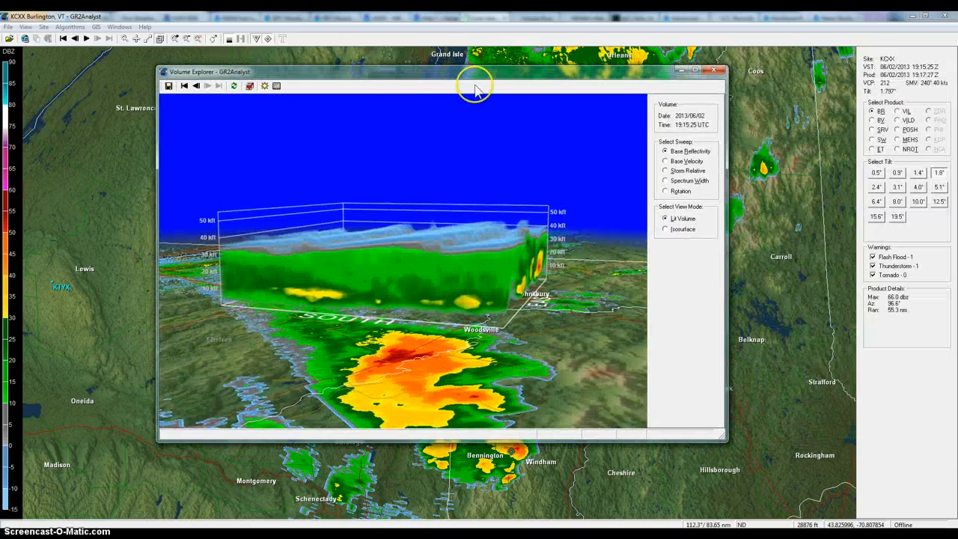
left_click(695, 71)
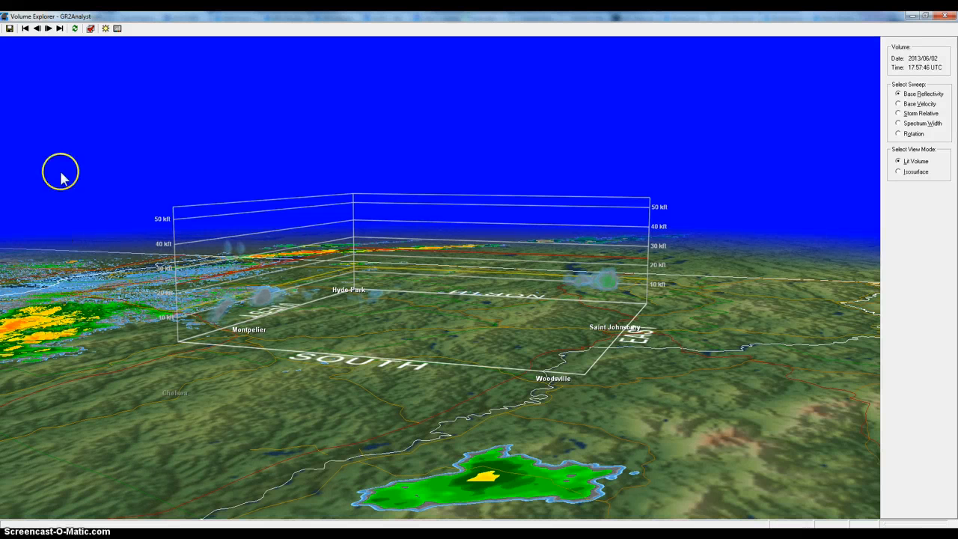
Go to the 18:12 UTC scan of the 3D volume and rotate it to view the echoes near Montpelier from the south
left_click(7, 32)
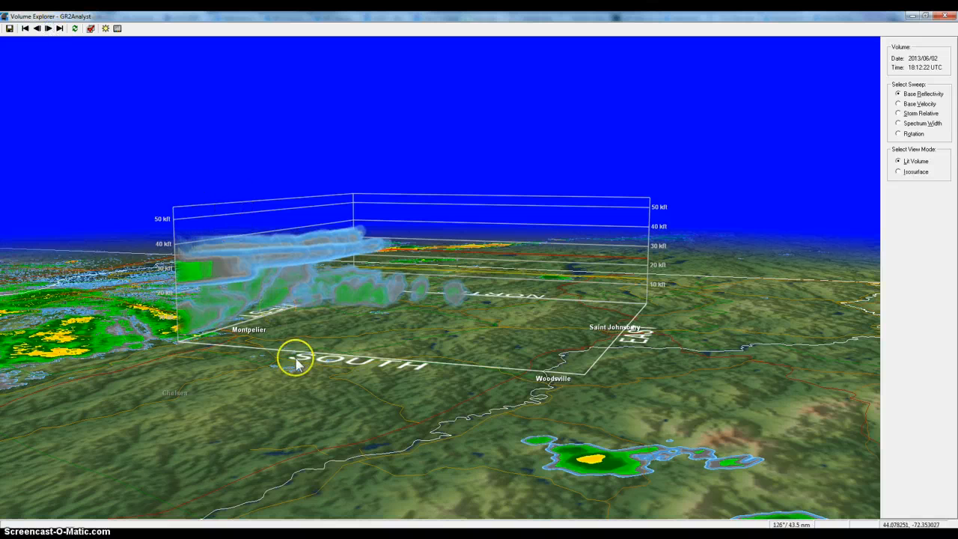
left_click_drag(277, 343, 353, 321)
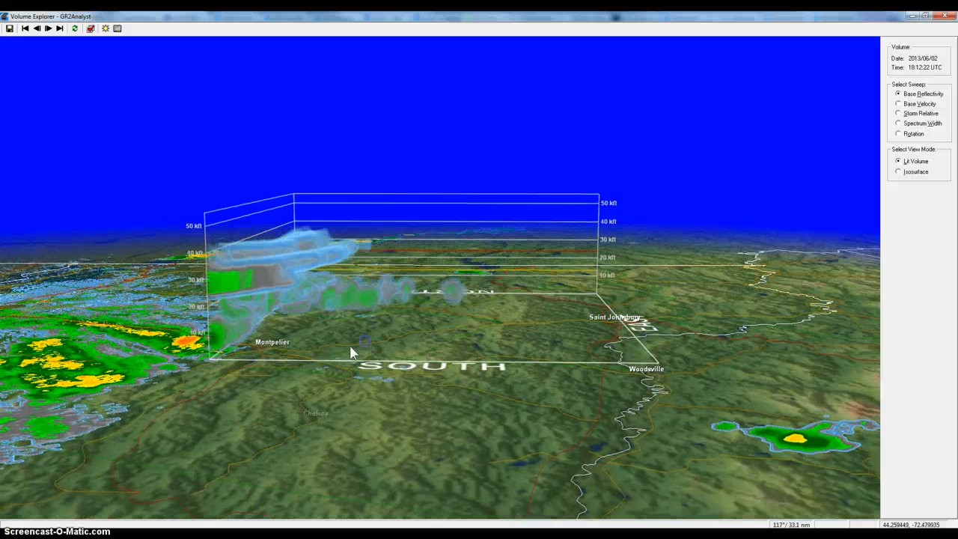
left_click(236, 344)
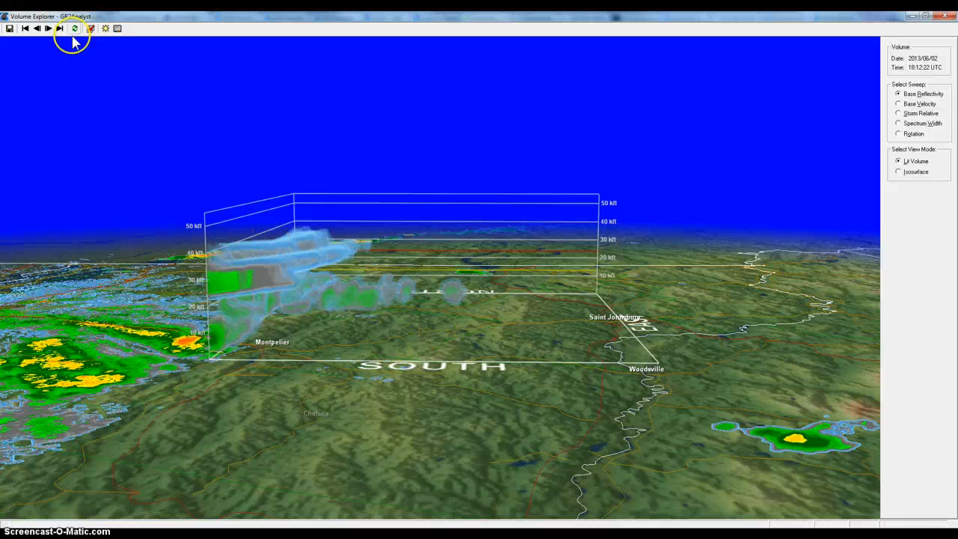
Advance the 3D volume to the 18:36 UTC scan and examine the cells up close from the south and southeast
left_click(48, 29)
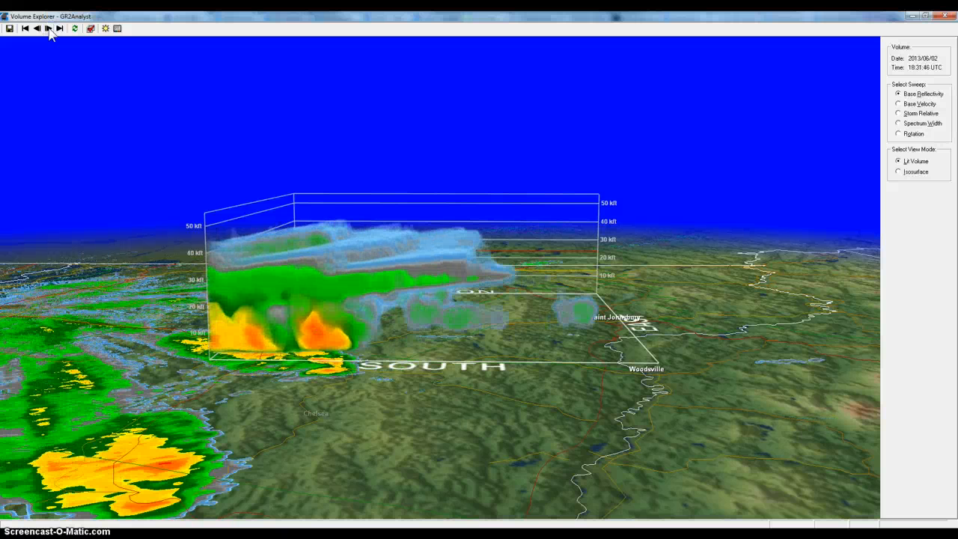
left_click(49, 28)
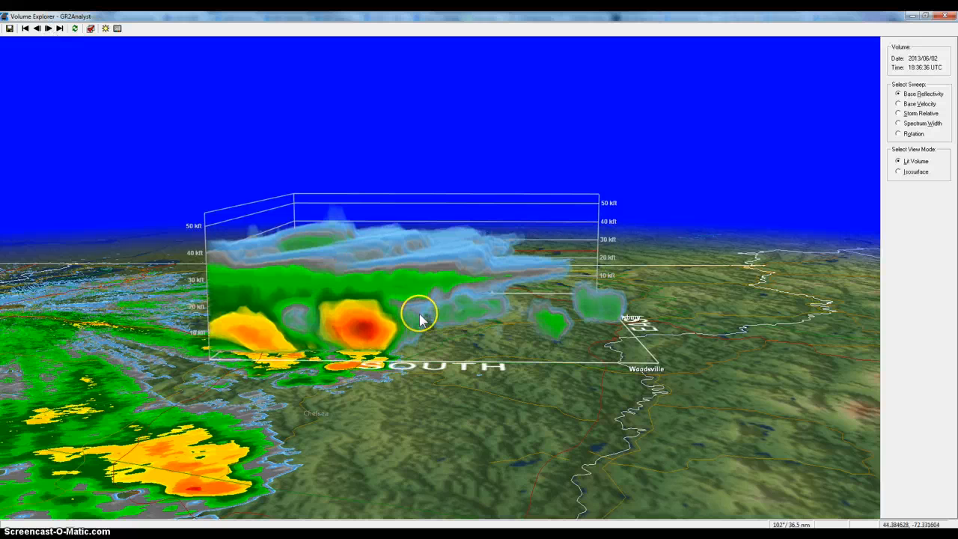
left_click_drag(419, 318, 376, 304)
left_click_drag(457, 313, 408, 379)
scroll(341, 341, "up", 8)
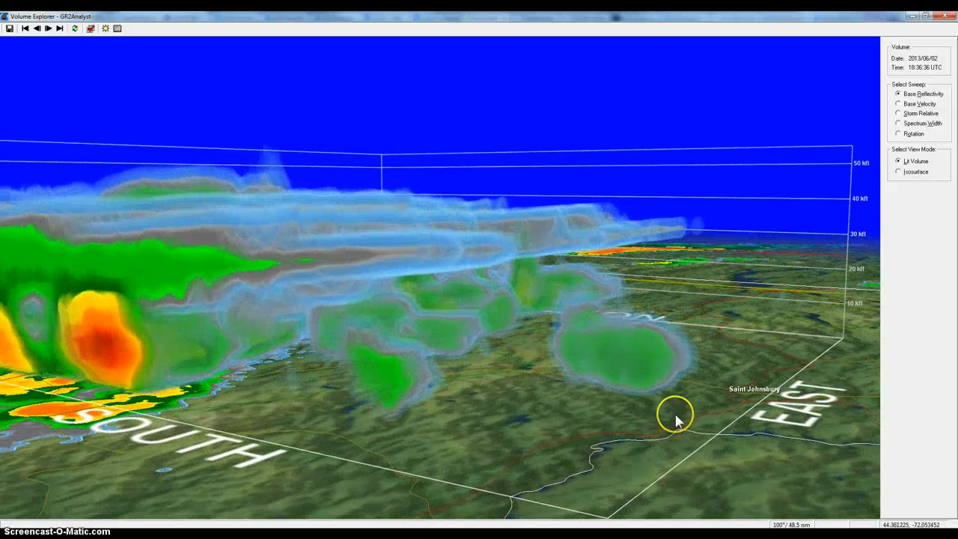
left_click_drag(676, 419, 486, 402)
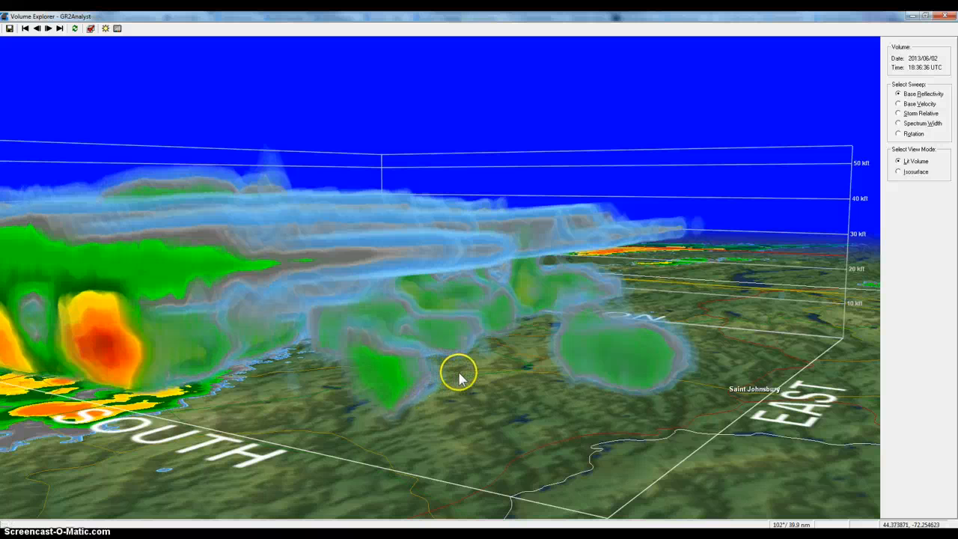
left_click_drag(516, 370, 470, 379)
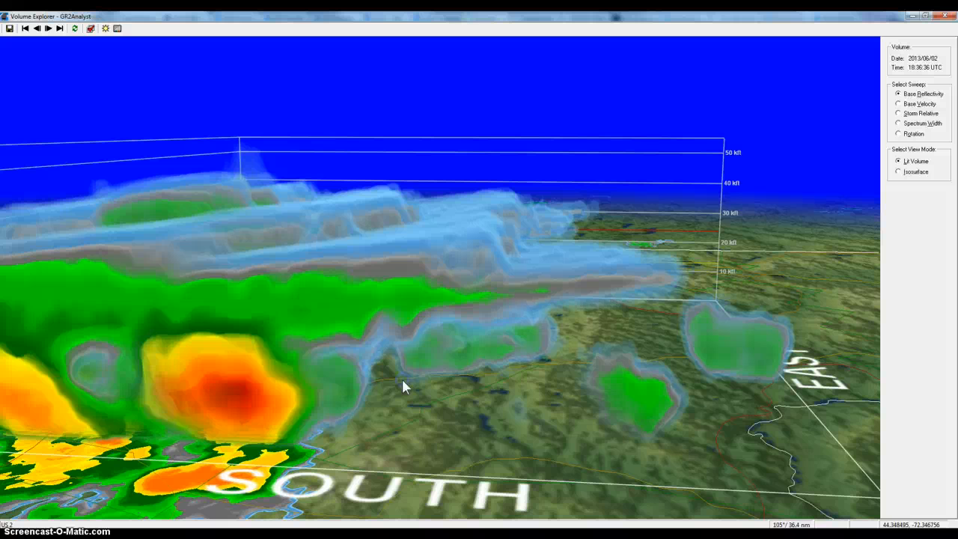
Advance the 3D reflectivity volume scan by scan to 19:10 UTC, following the storm cores along its south side
left_click(47, 30)
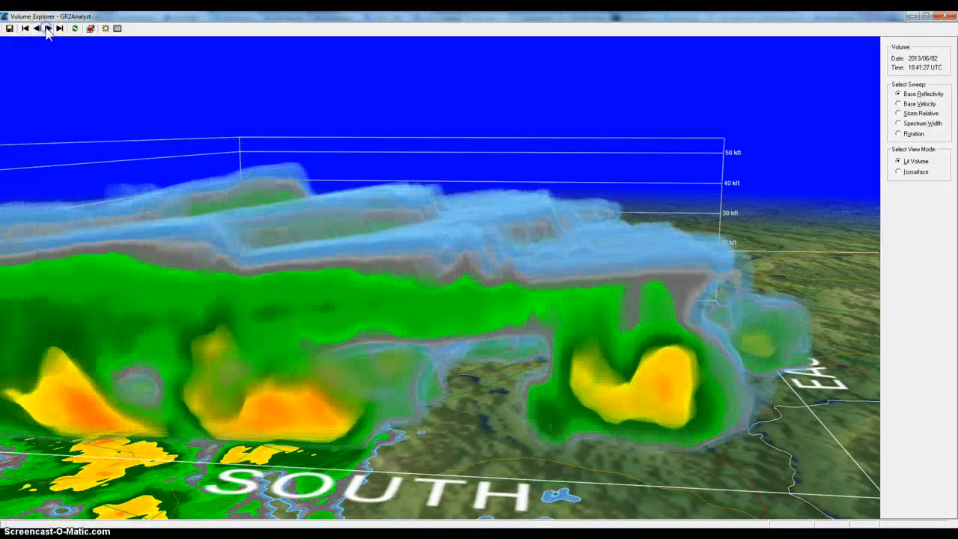
left_click(47, 30)
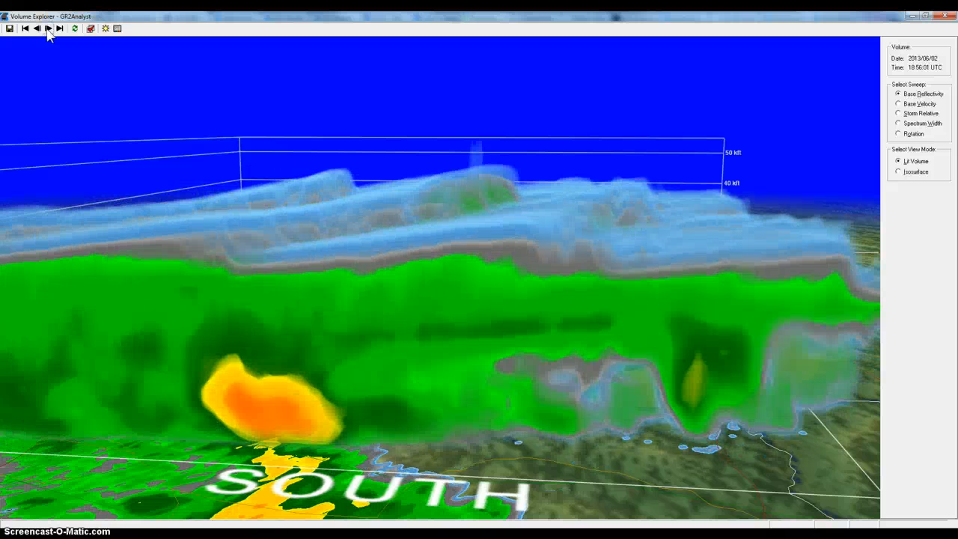
left_click(47, 30)
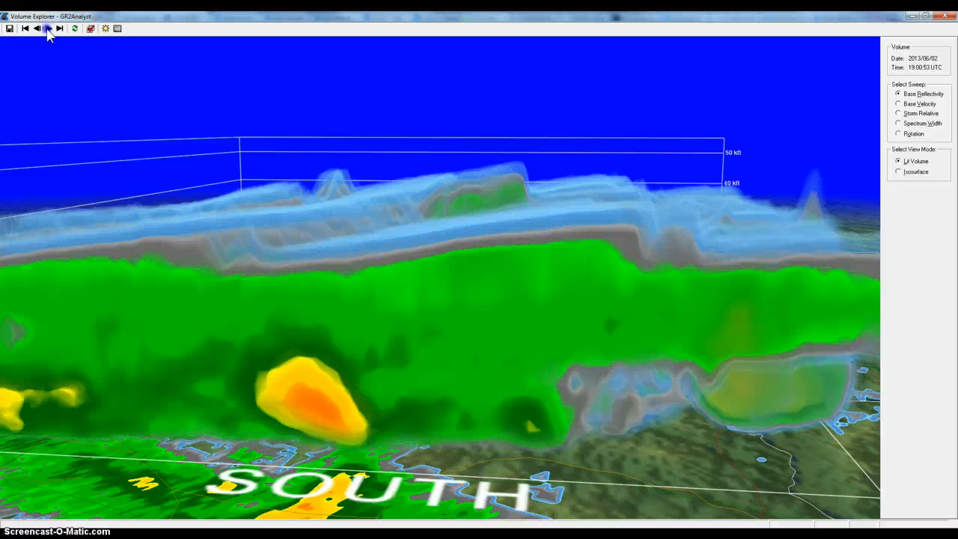
left_click(47, 30)
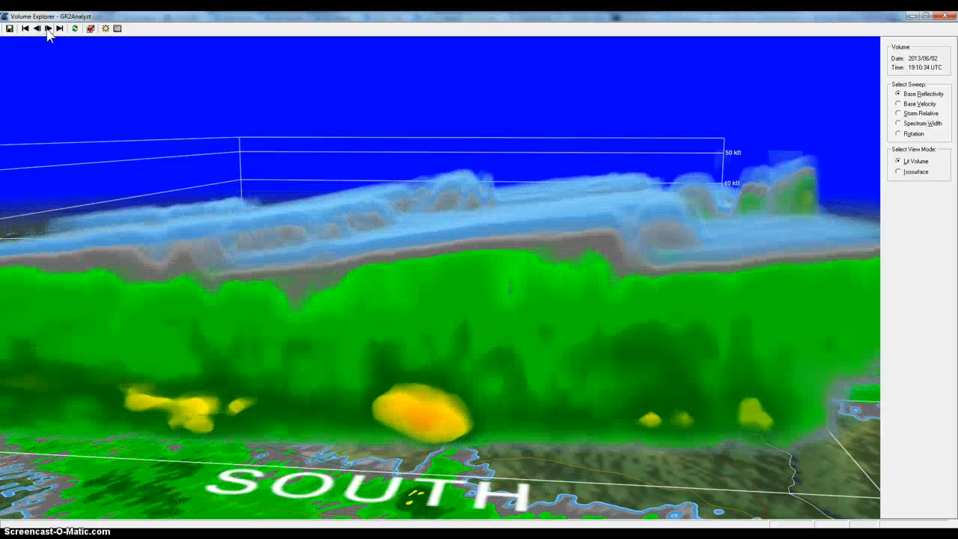
Rotate the 19:10 UTC volume to its southeast corner and examine the weak-echo gap beneath the storm up close, then the whole volume
left_click_drag(518, 352, 340, 301)
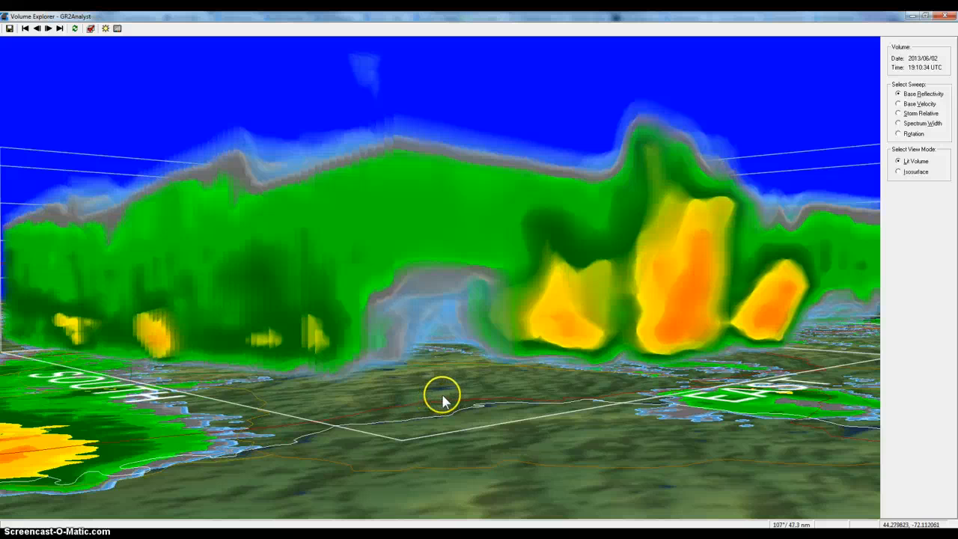
scroll(438, 400, "up", 5)
scroll(441, 401, "up", 4)
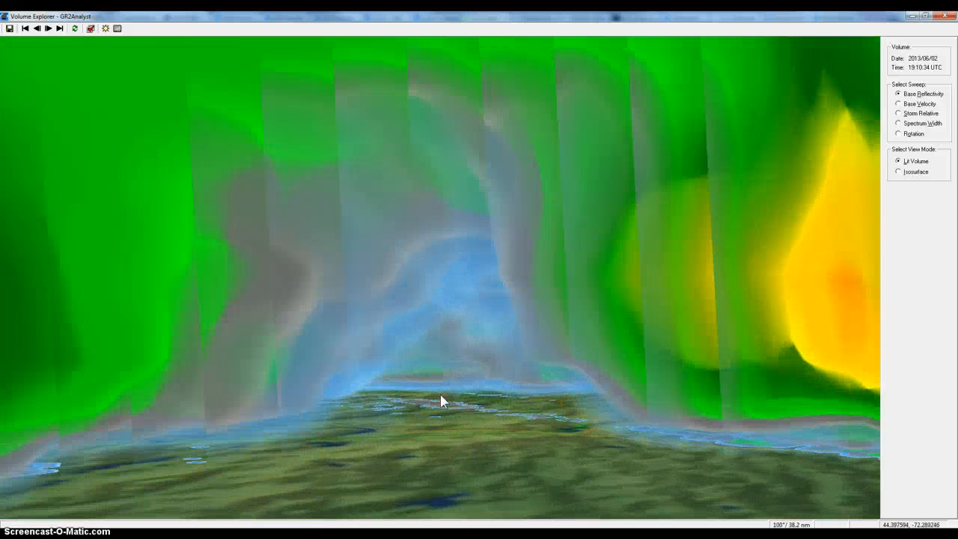
left_click_drag(440, 400, 361, 444)
left_click_drag(355, 451, 333, 462)
left_click(353, 308)
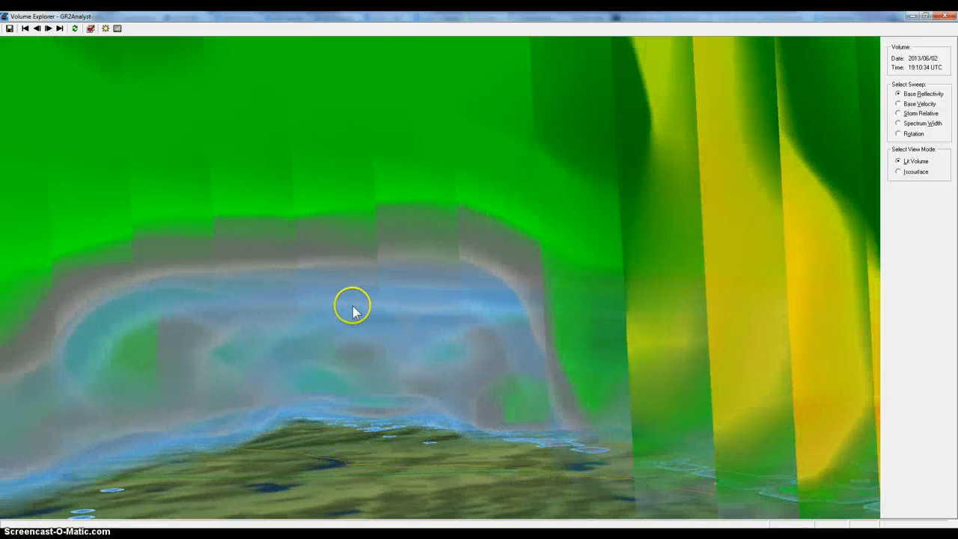
left_click_drag(468, 384, 464, 385)
scroll(464, 385, "down", 10)
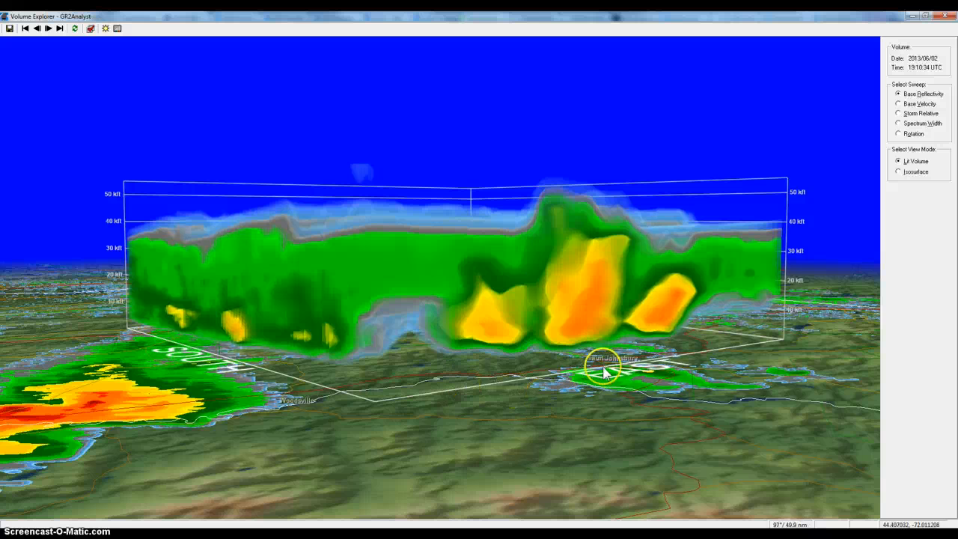
left_click_drag(604, 374, 585, 373)
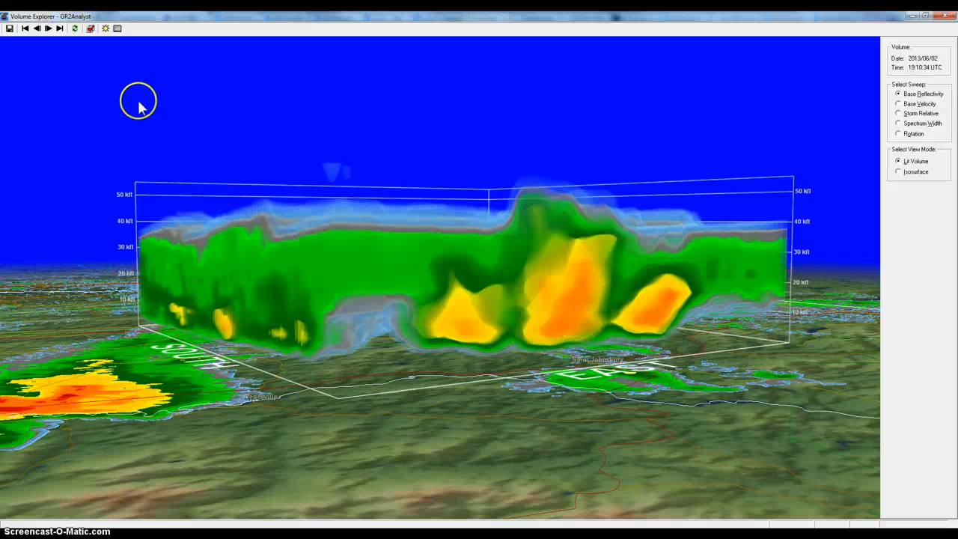
Step the 3D reflectivity volume back to the 18:46 UTC scan, viewing the storm's east side
left_click(37, 30)
left_click(37, 29)
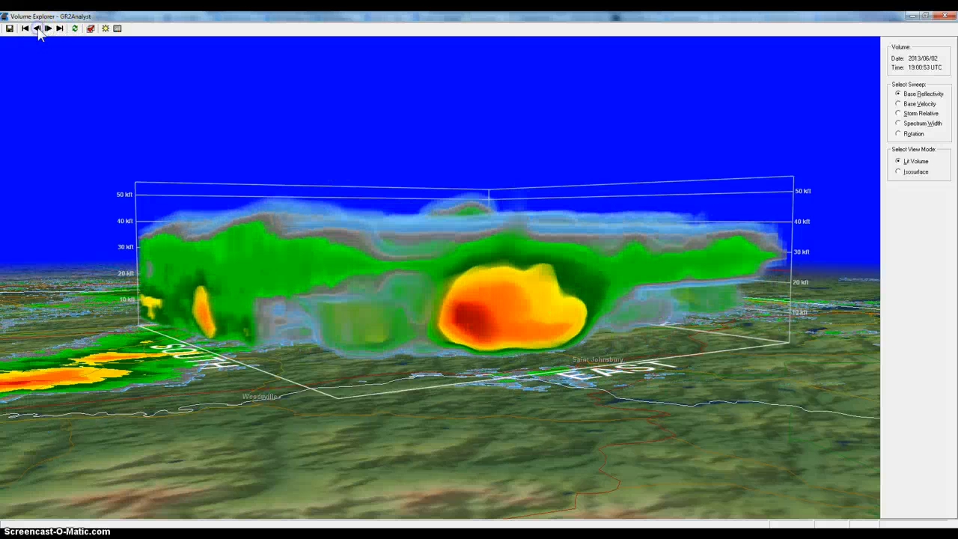
left_click(38, 29)
left_click(38, 29)
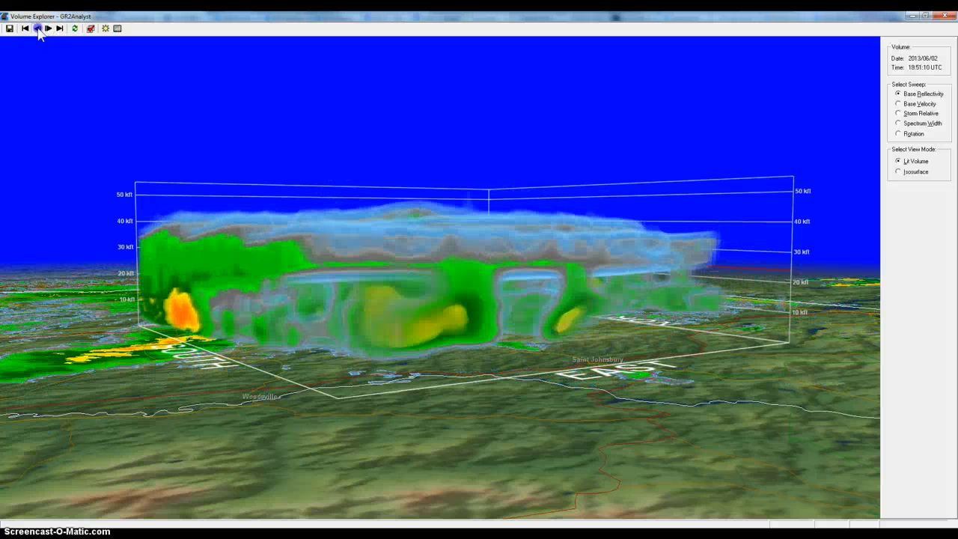
left_click(38, 29)
Examine the storm top and the low-level echoes of the 18:46 UTC volume from above and from near ground level
left_click_drag(340, 193, 372, 243)
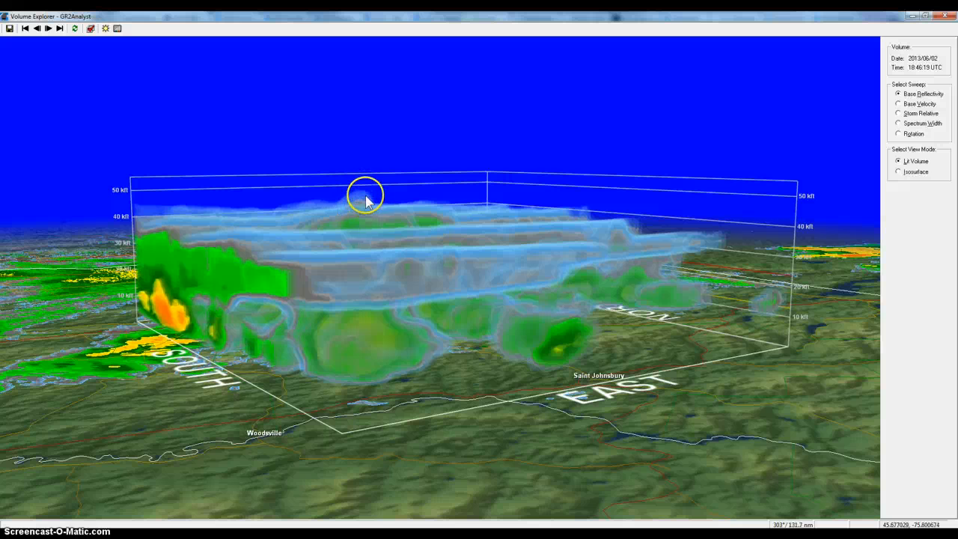
scroll(351, 211, "up", 6)
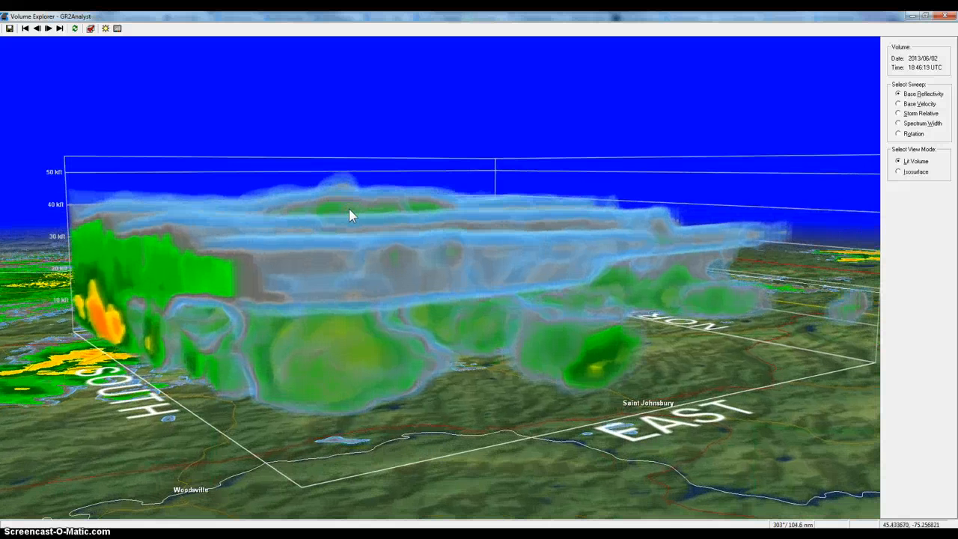
scroll(356, 229, "down", 1)
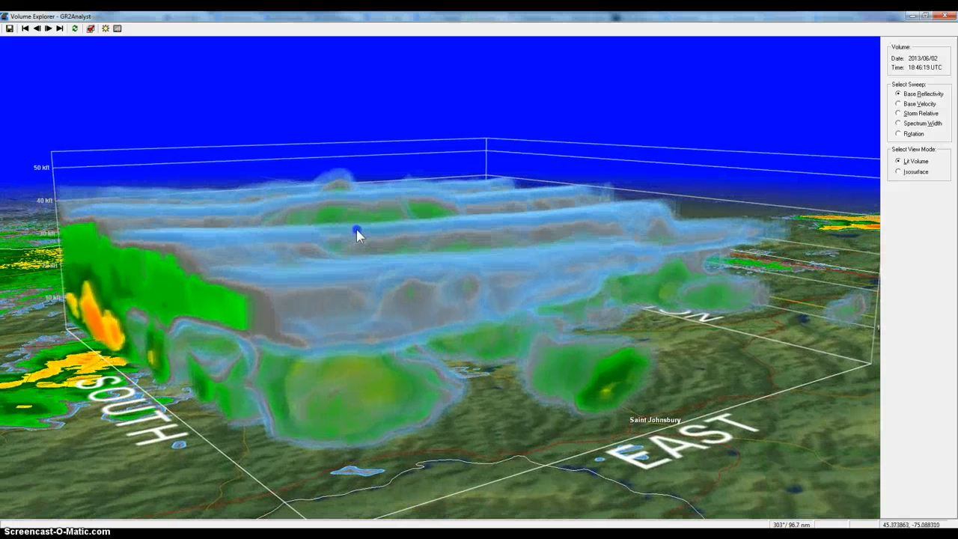
left_click(331, 229)
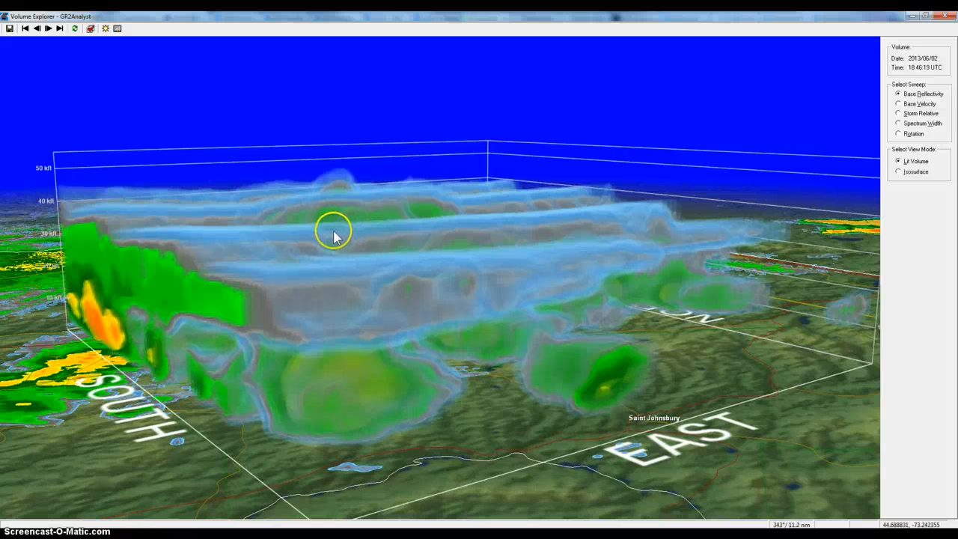
left_click_drag(499, 349, 486, 314)
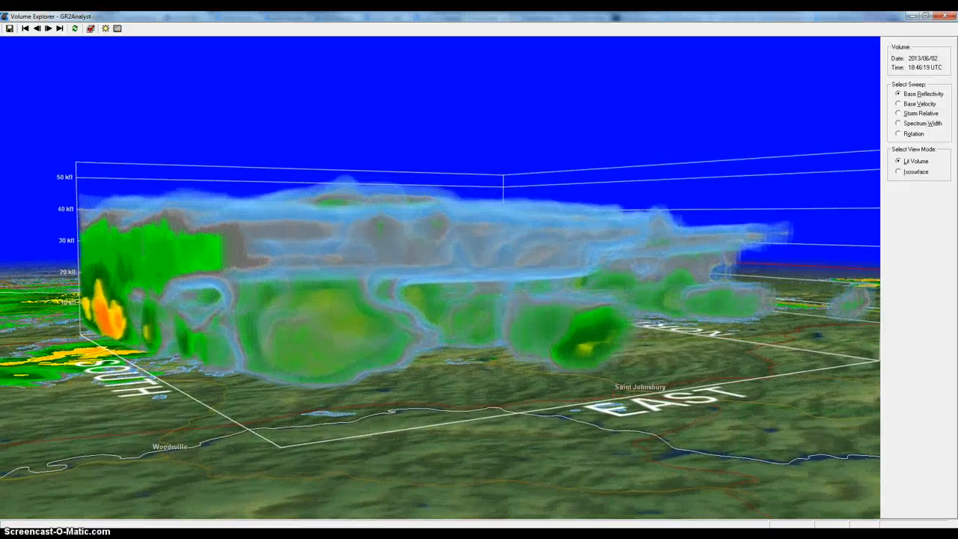
Display the 18:46 UTC volume as Storm Relative velocity and examine it from a low angle on the east side
left_click(898, 113)
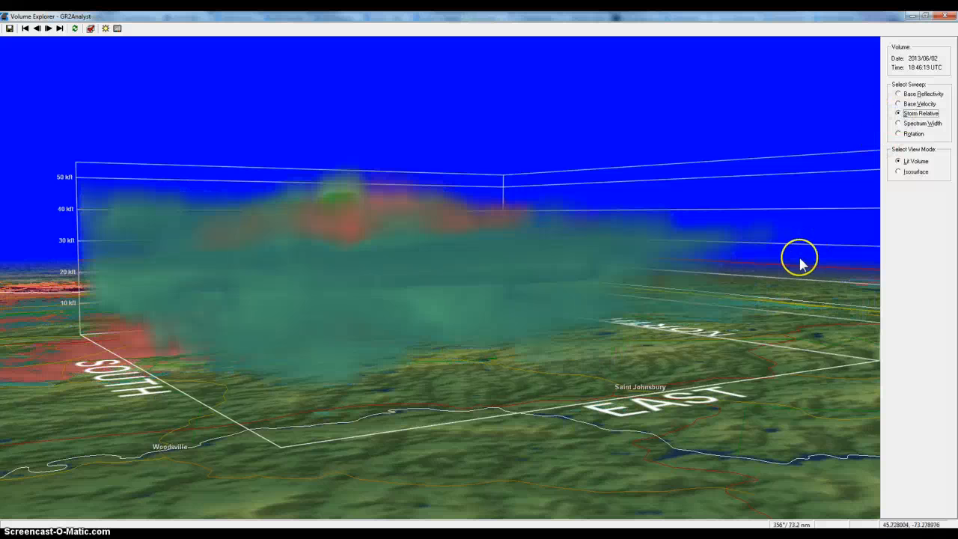
left_click_drag(487, 367, 414, 348)
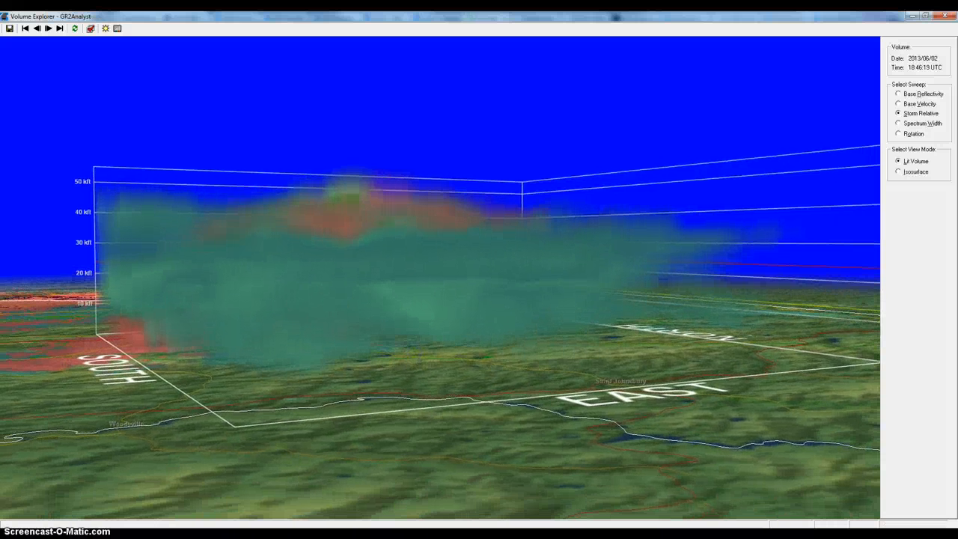
Display the 18:46 UTC volume as Rotation and examine the rotation column from above, the southeast and the south
left_click(901, 134)
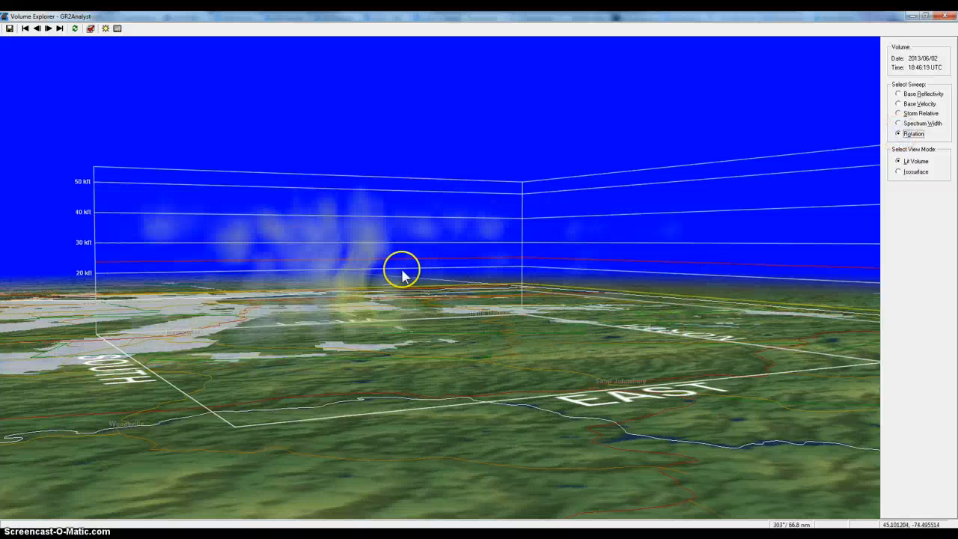
left_click_drag(402, 275, 331, 374)
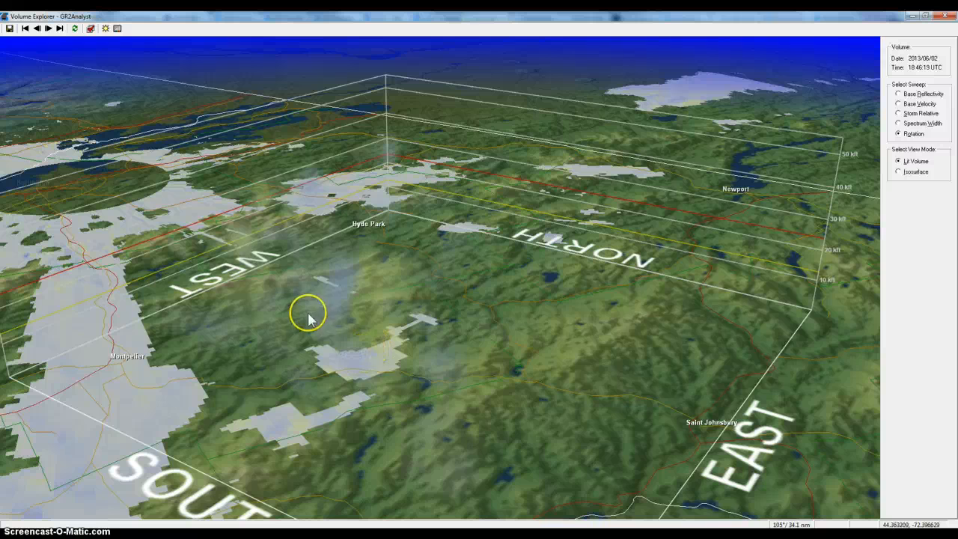
left_click_drag(378, 434, 386, 303)
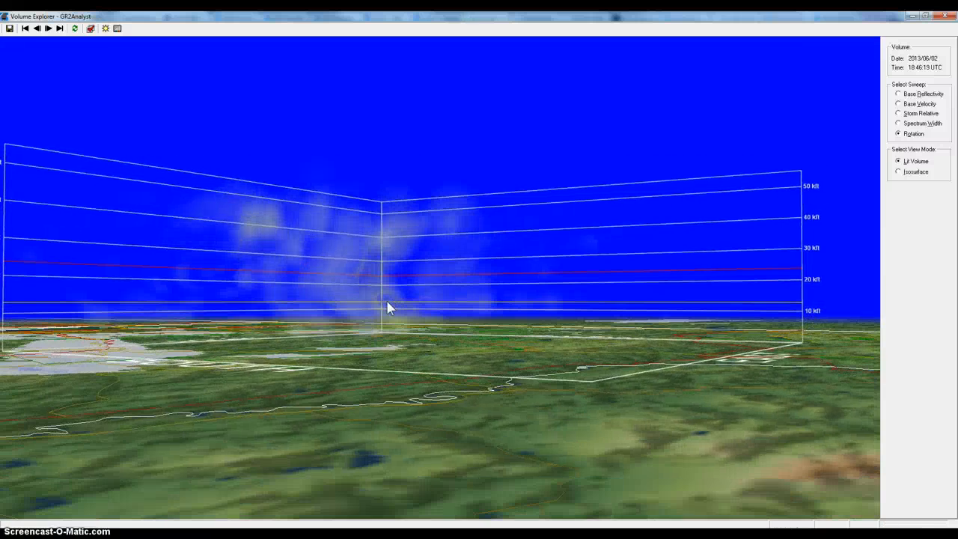
left_click_drag(349, 360, 417, 360)
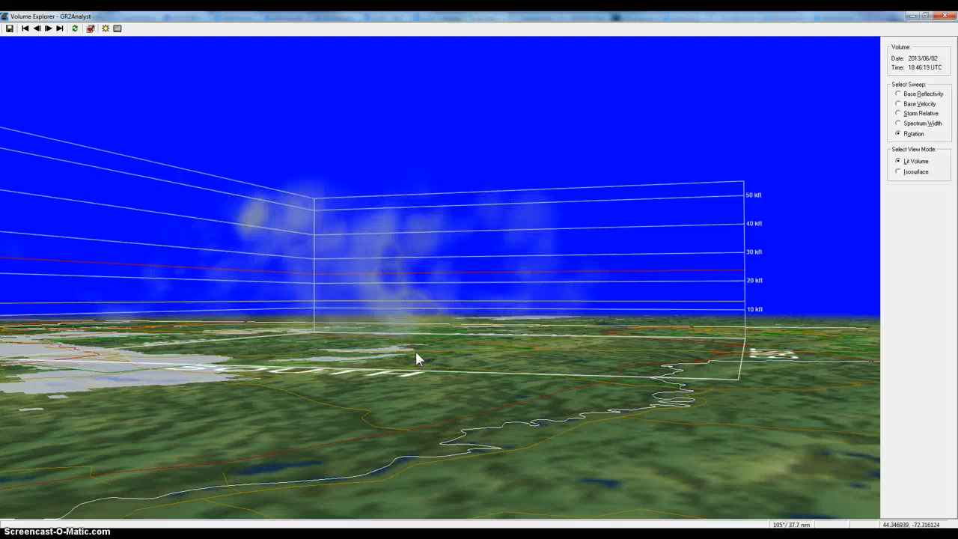
mouse_move(416, 350)
left_mouse_down()
mouse_move(464, 366)
mouse_move(417, 370)
left_mouse_up()
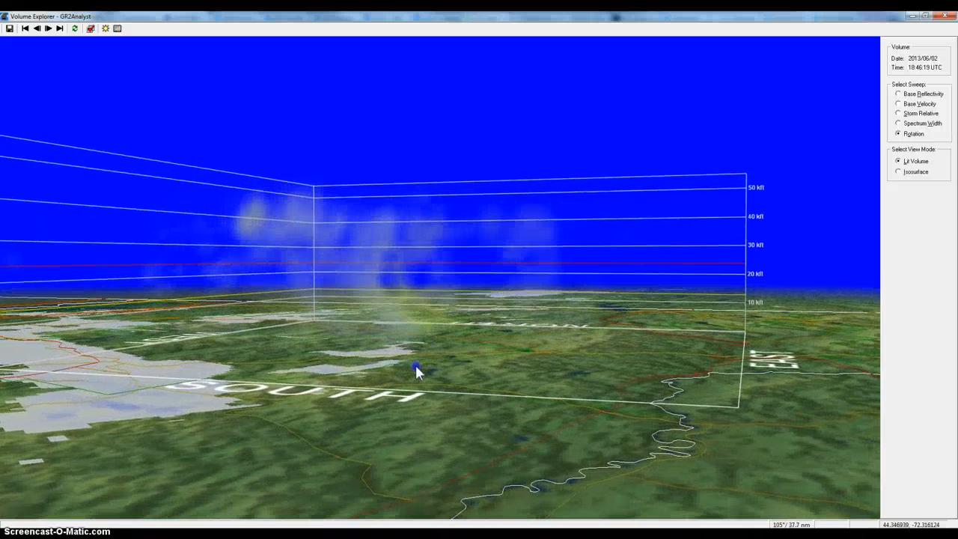